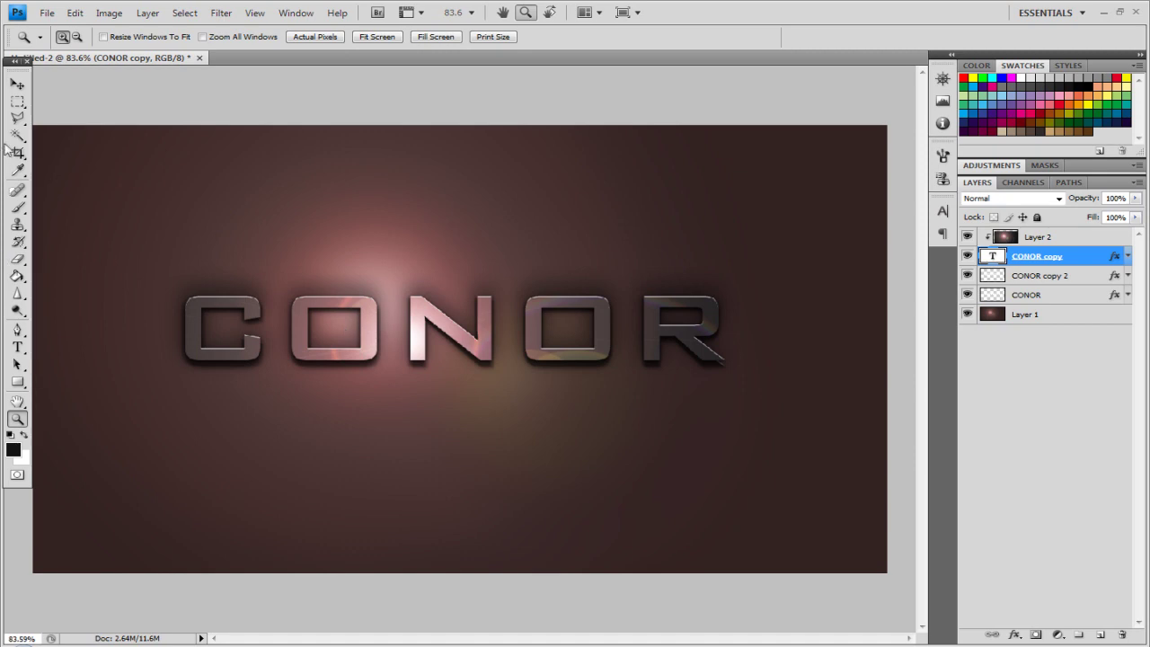
- Create a new 1280×720 document with a transparent background
{"action": "left_click", "coordinate": [17, 86]}
{"action": "left_click", "coordinate": [47, 12]}
{"action": "left_click", "coordinate": [53, 28]}
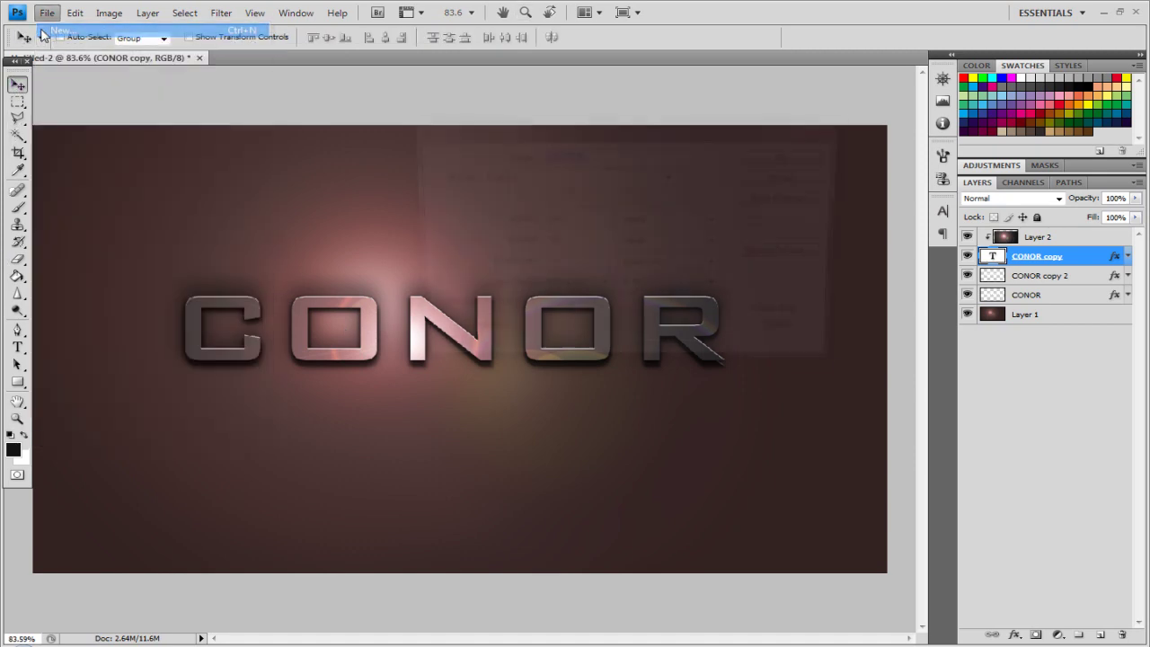
{"action": "key", "text": "Tab"}
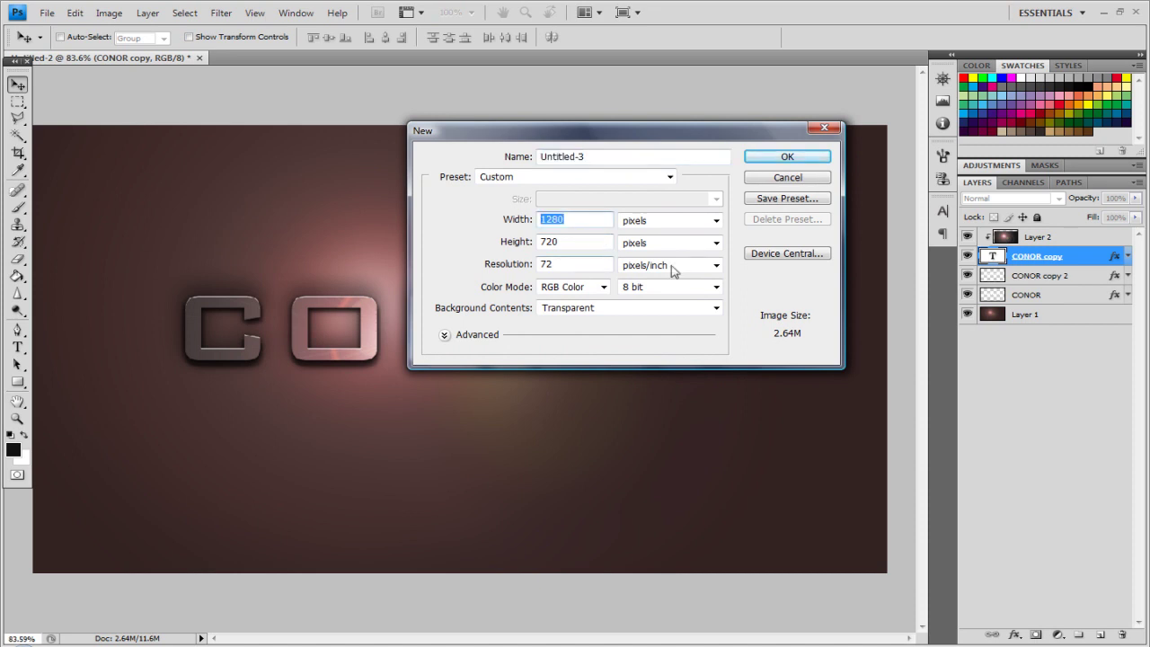
{"action": "key", "text": "Tab"}
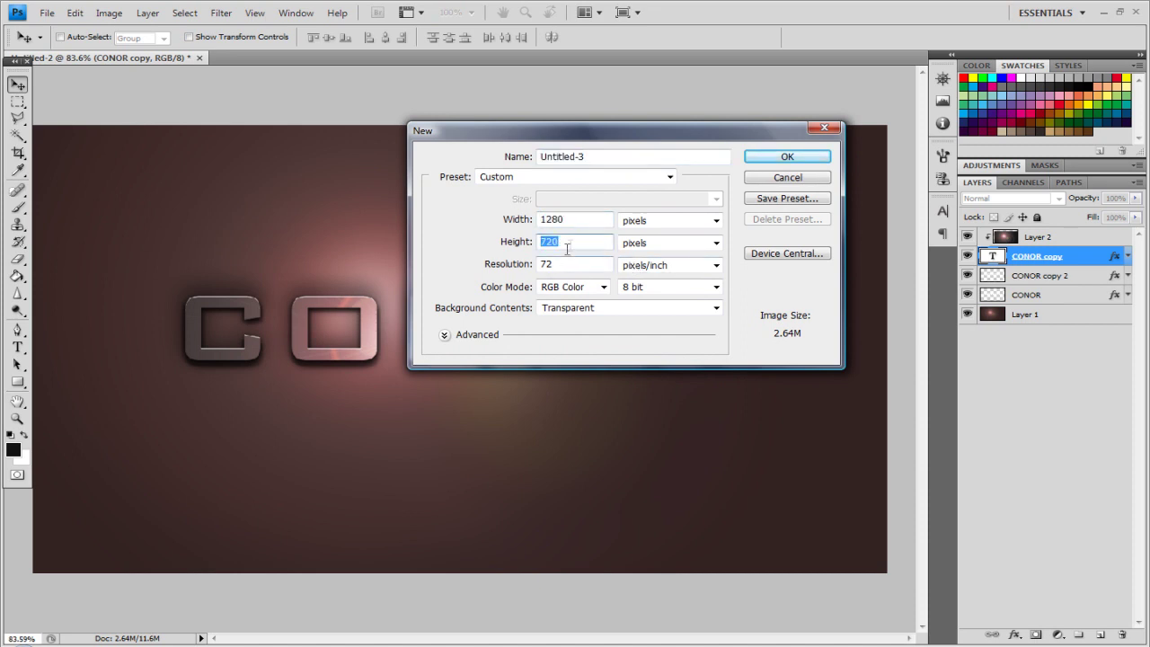
{"action": "left_click", "coordinate": [772, 158]}
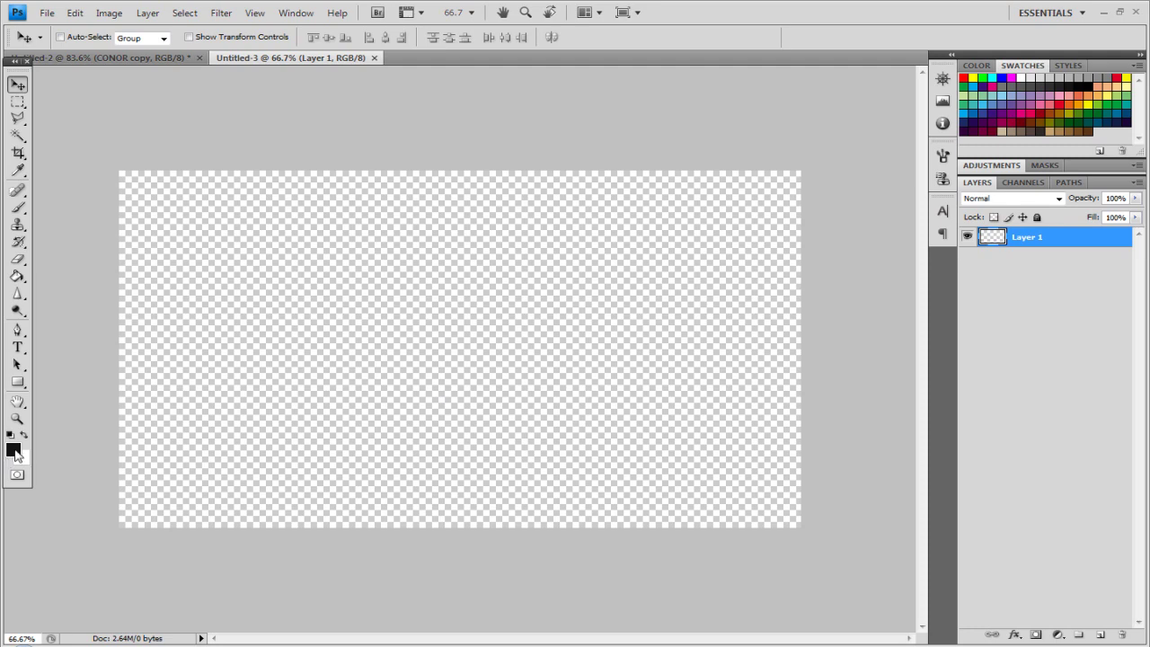
- Set the foreground colour to dark brown #332222
{"action": "left_click", "coordinate": [13, 450]}
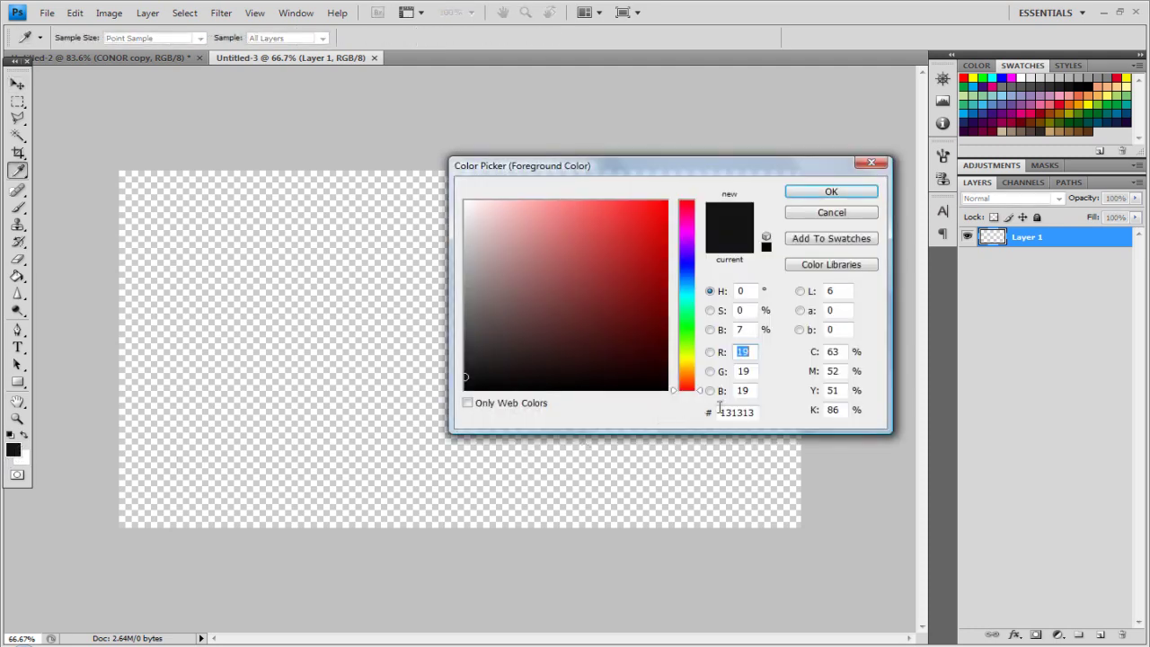
{"action": "double_click", "coordinate": [718, 411]}
{"action": "type", "text": "33"}
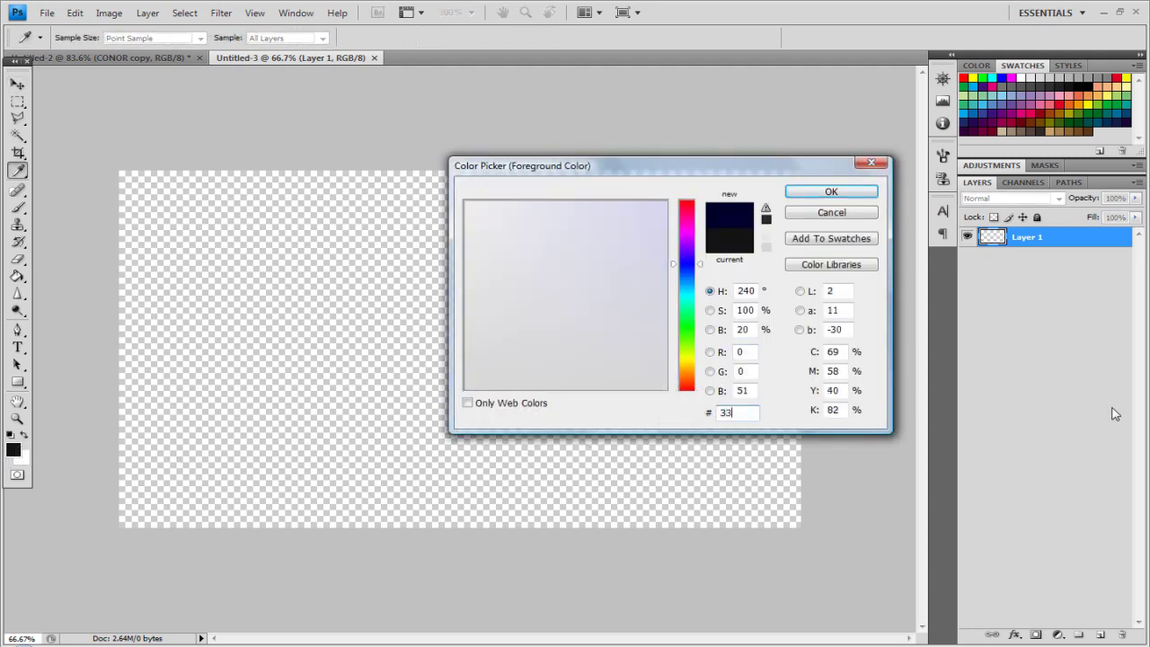
{"action": "type", "text": "2222"}
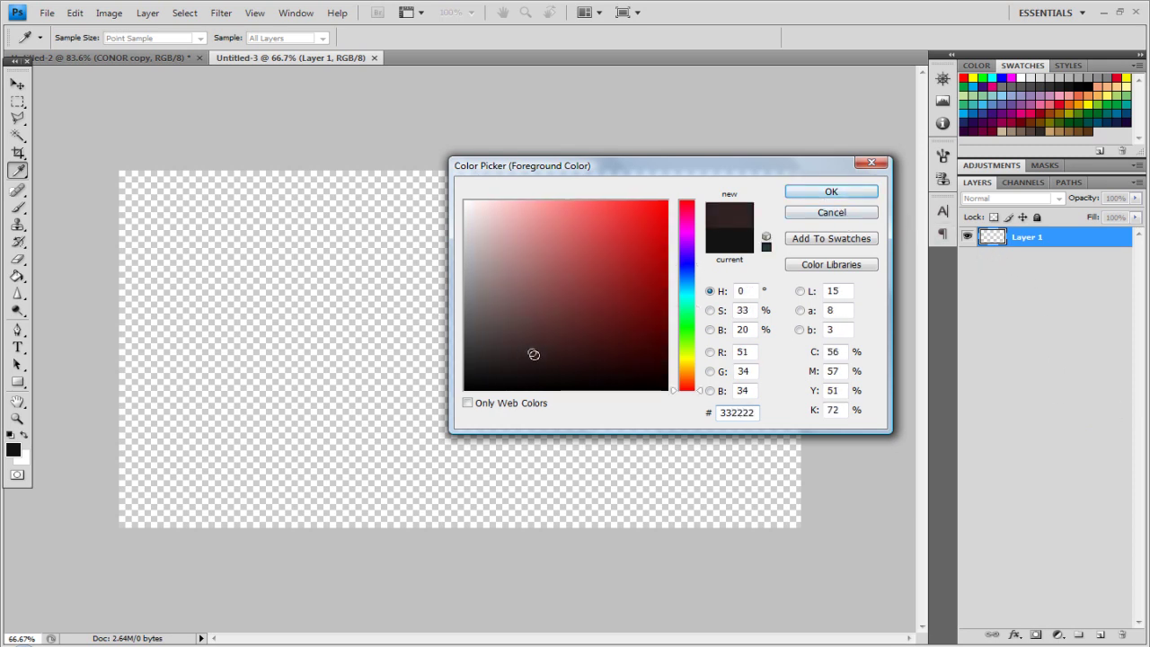
{"action": "left_click", "coordinate": [812, 192]}
{"action": "key", "text": "v"}
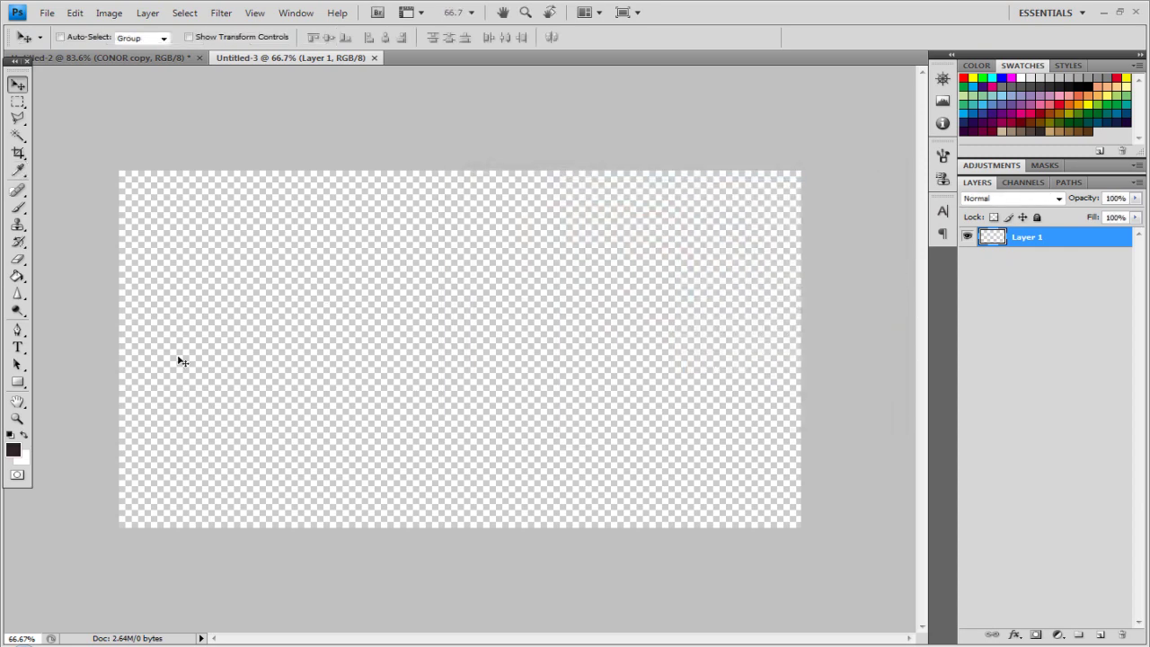
- Fill Layer 1 with the dark brown using the Paint Bucket Tool
{"action": "left_click", "coordinate": [18, 275]}
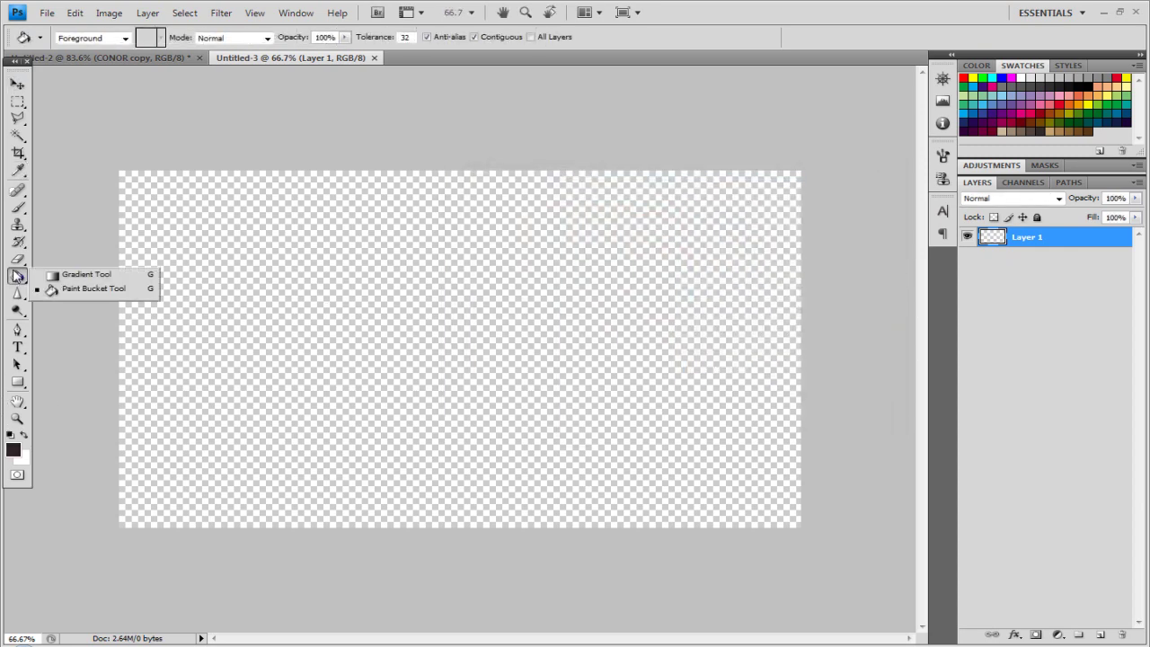
{"action": "left_click", "coordinate": [75, 288]}
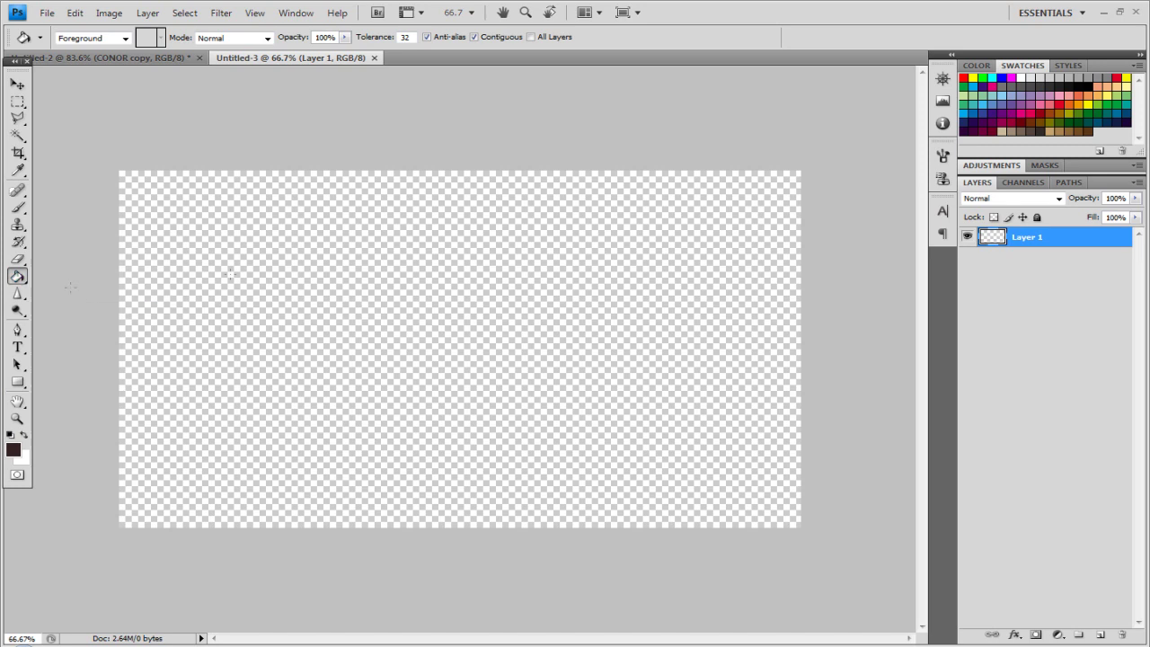
{"action": "left_click", "coordinate": [438, 262]}
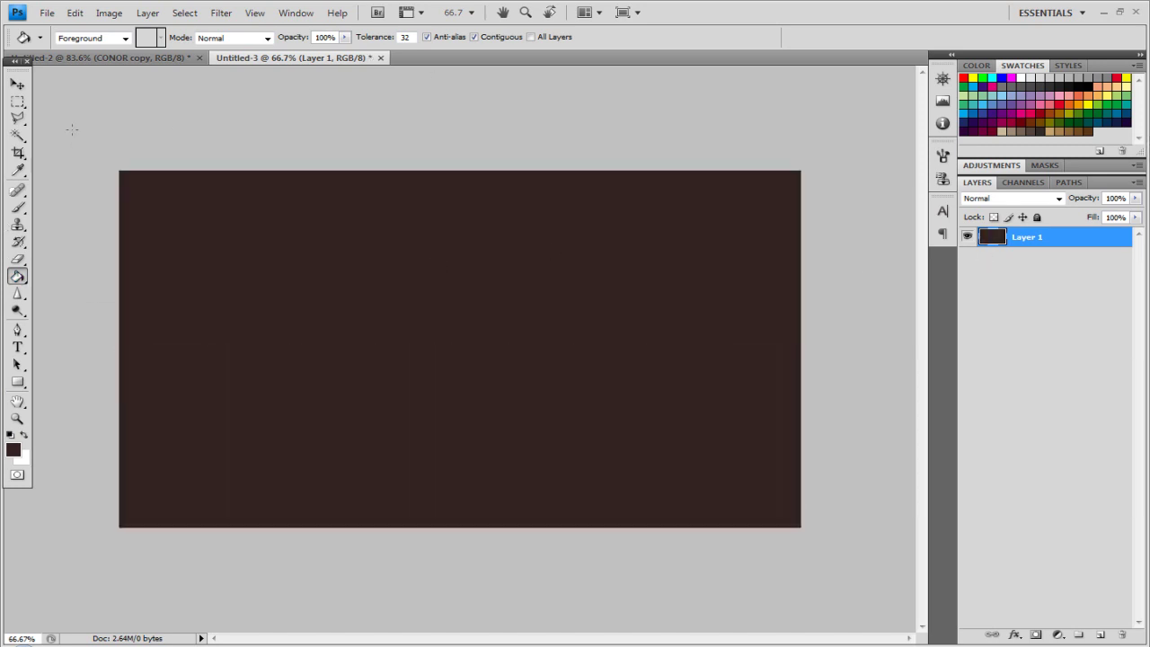
{"action": "left_click", "coordinate": [18, 84]}
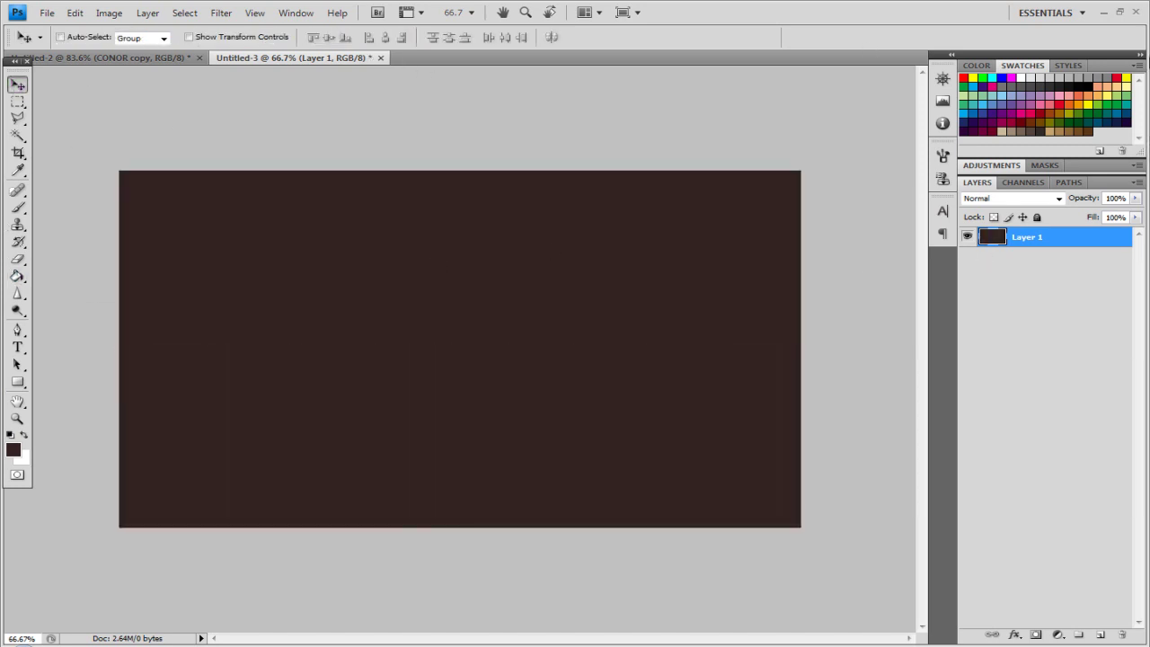
- Type the word CONOR as white text on the canvas
{"action": "key", "text": "t"}
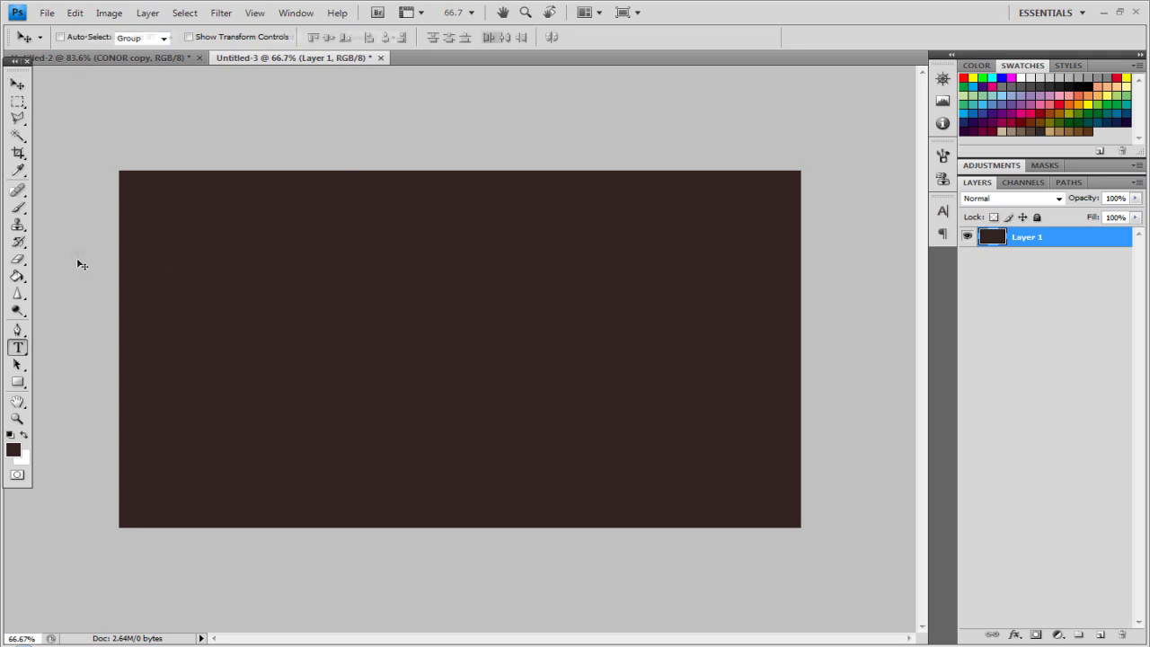
{"action": "left_click", "coordinate": [265, 349]}
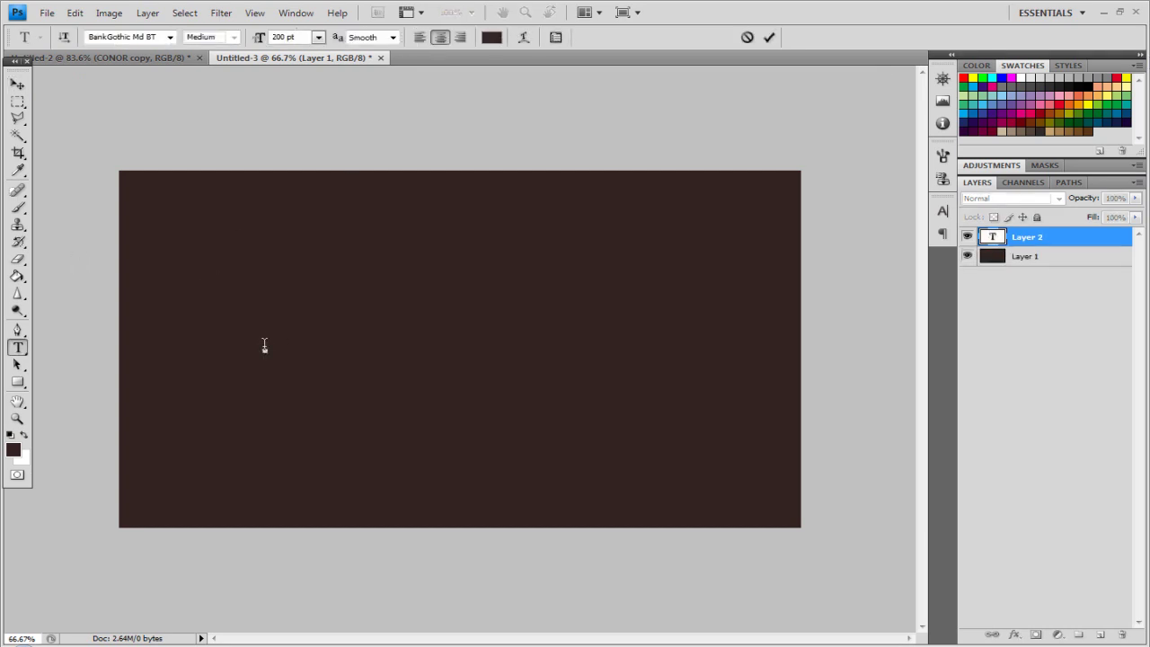
{"action": "left_click", "coordinate": [491, 36]}
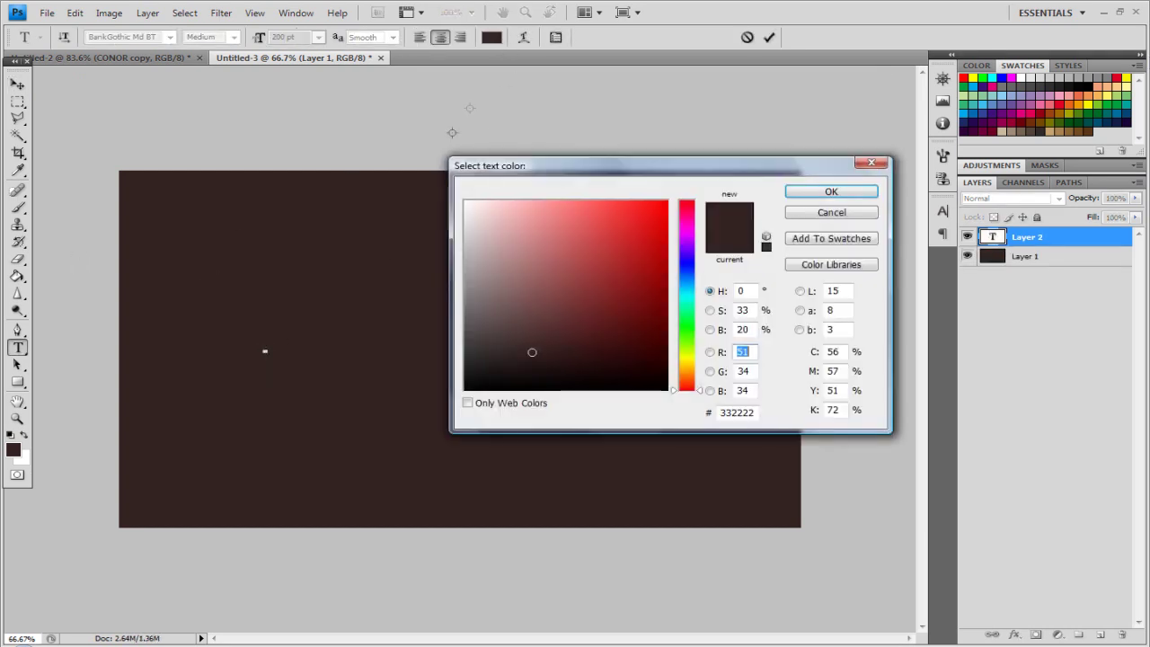
{"action": "left_click", "coordinate": [465, 200]}
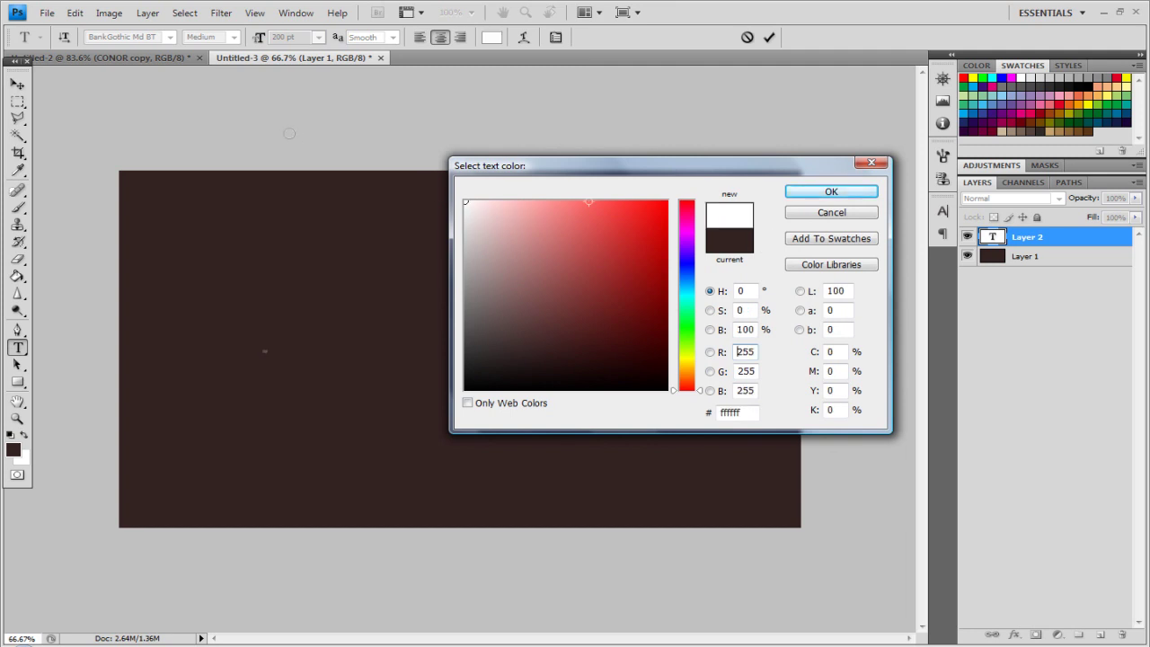
{"action": "left_click", "coordinate": [844, 191]}
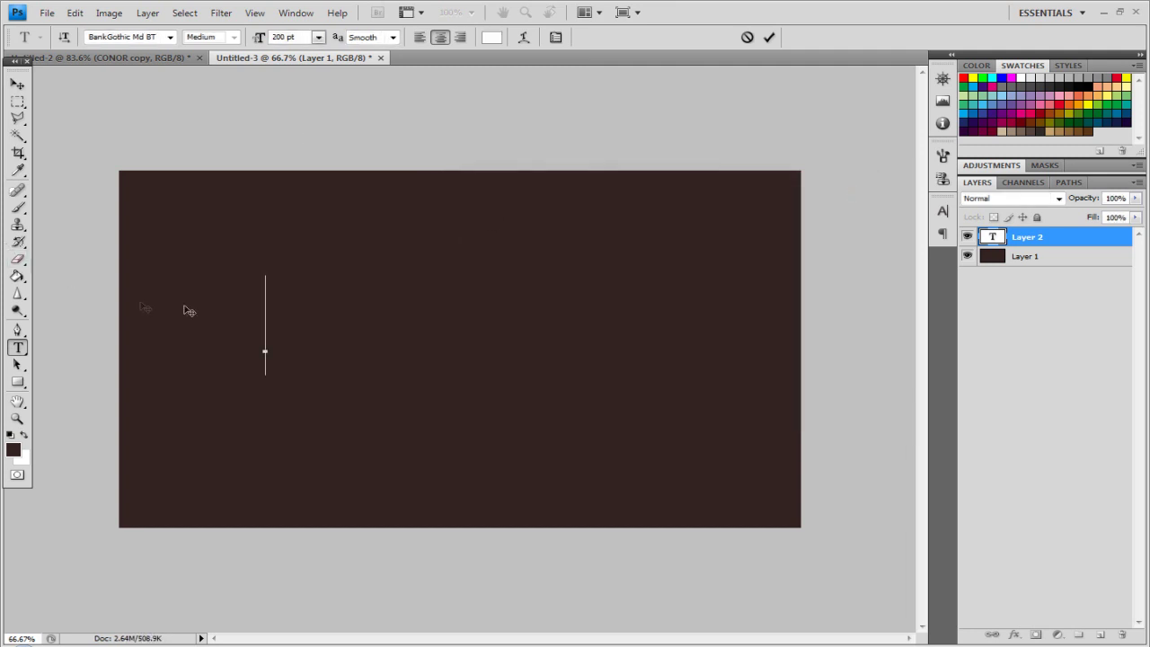
{"action": "type", "text": "CONOR"}
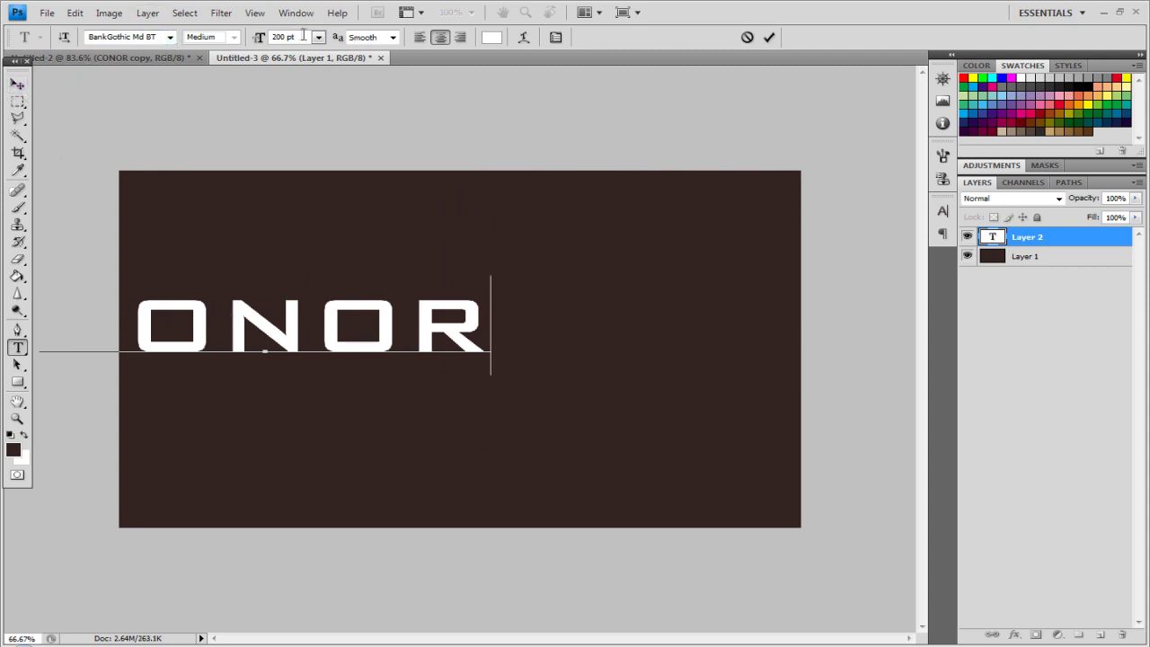
- Centre the CONOR text on the canvas and add an empty Layer 2 above it
{"action": "left_click", "coordinate": [17, 83]}
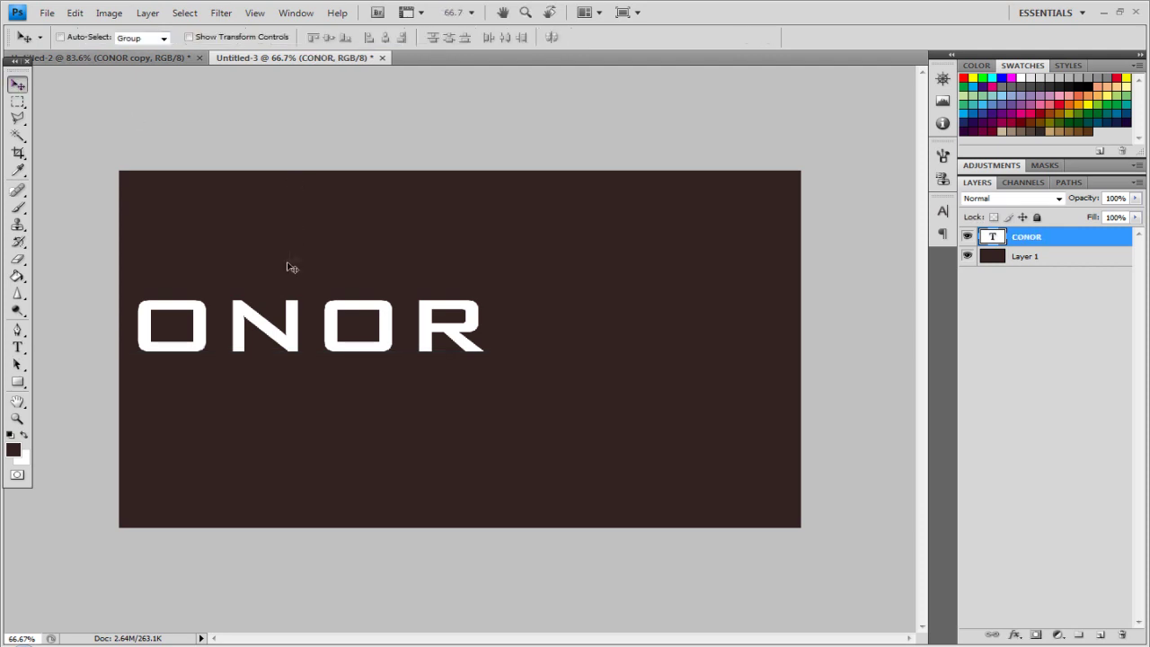
{"action": "left_click_drag", "start_coordinate": [294, 320], "coordinate": [484, 323]}
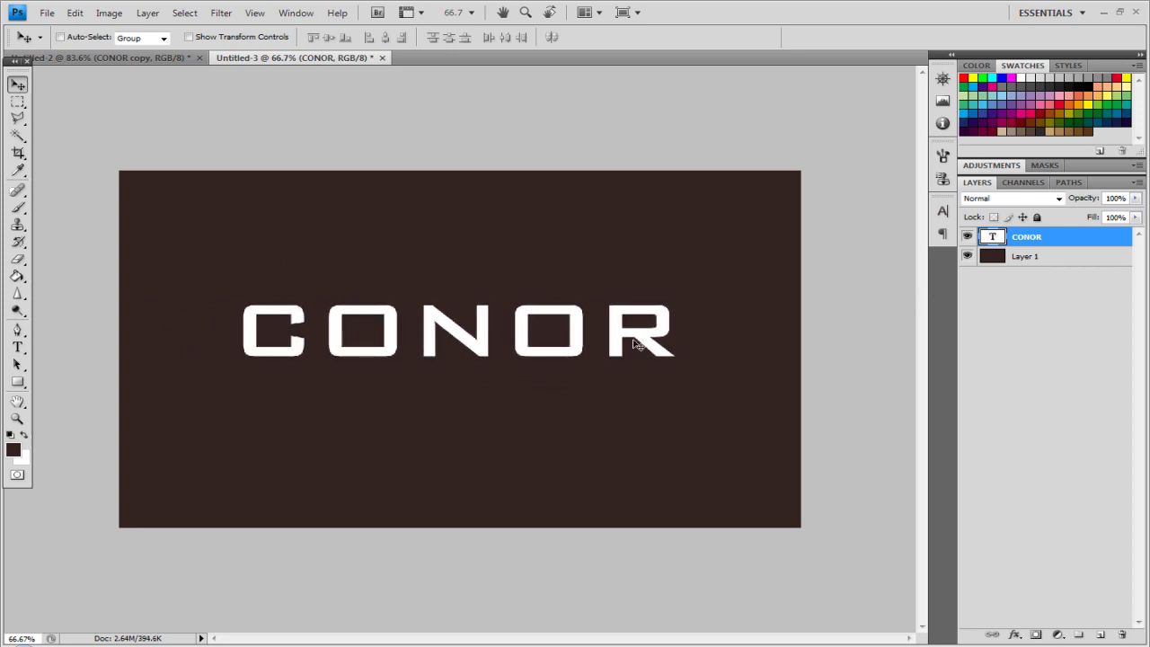
{"action": "left_click", "coordinate": [1099, 634]}
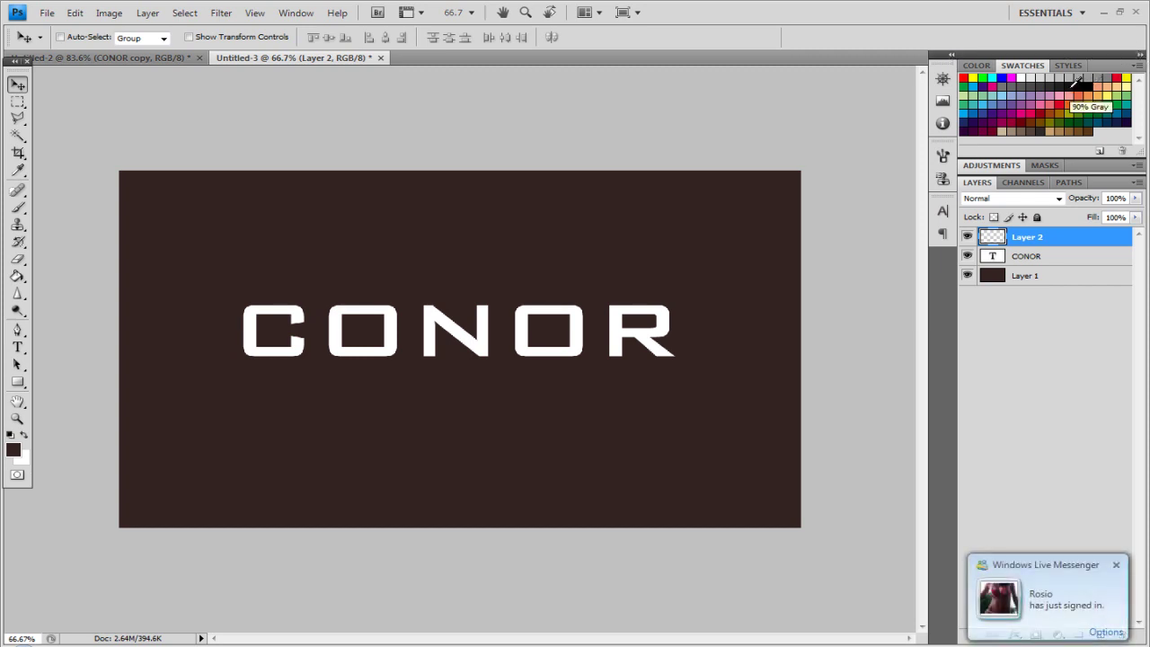
- Fill Layer 2 with the 90% Gray near-black swatch, covering text and background
{"action": "left_click", "coordinate": [1073, 85]}
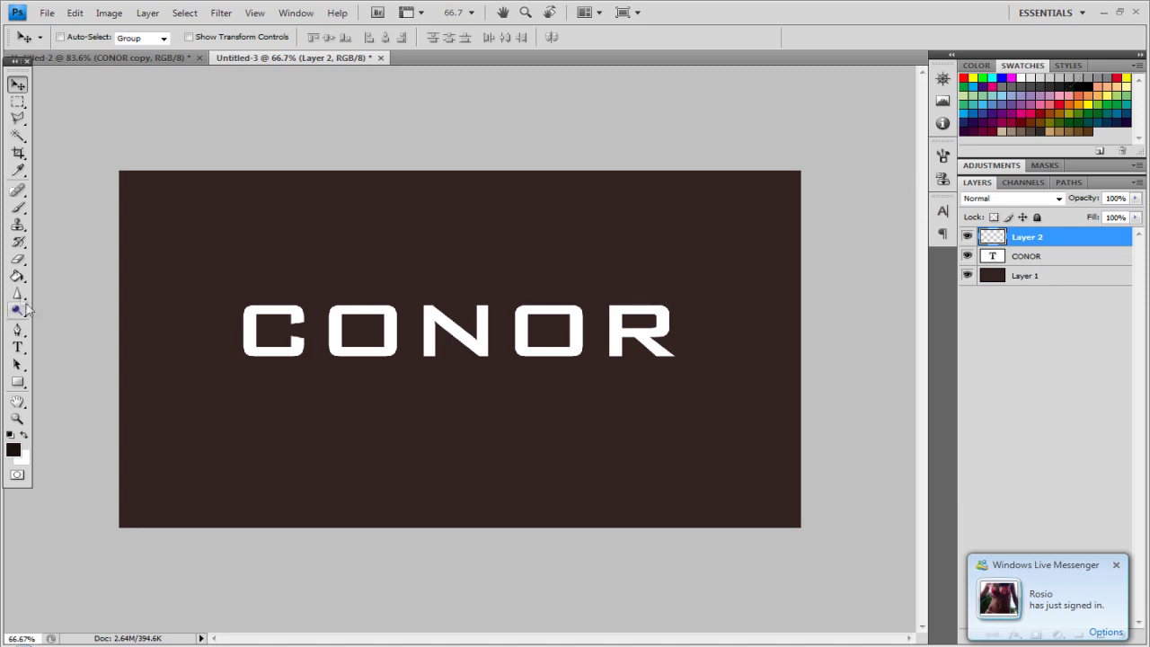
{"action": "left_click", "coordinate": [17, 276]}
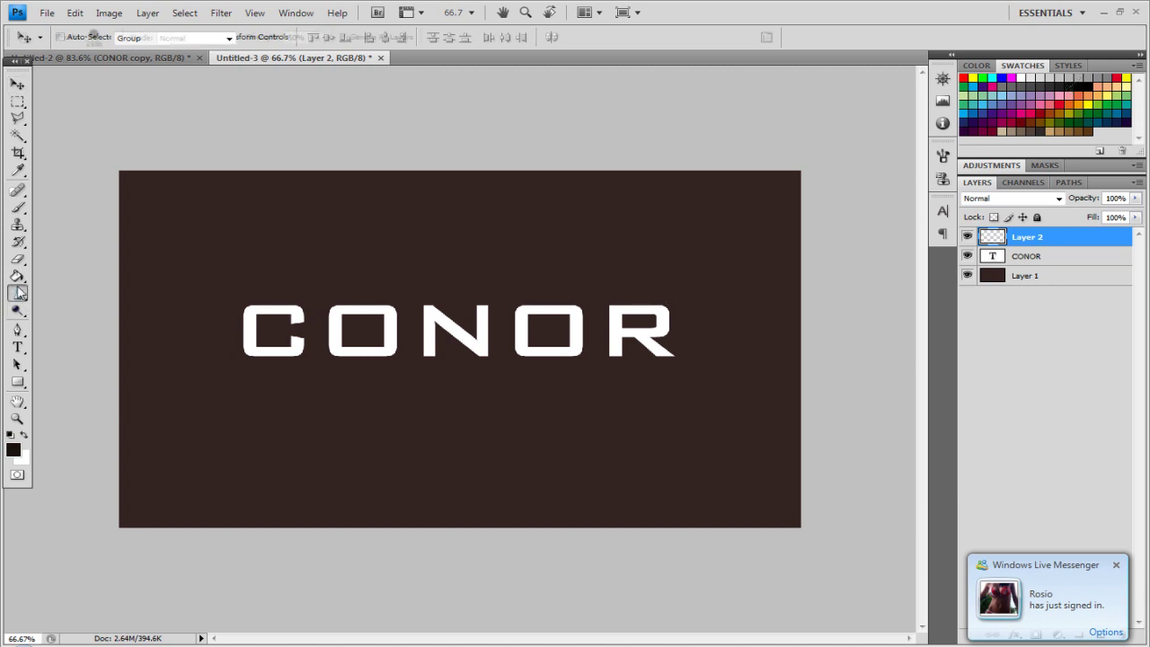
{"action": "left_click", "coordinate": [282, 213]}
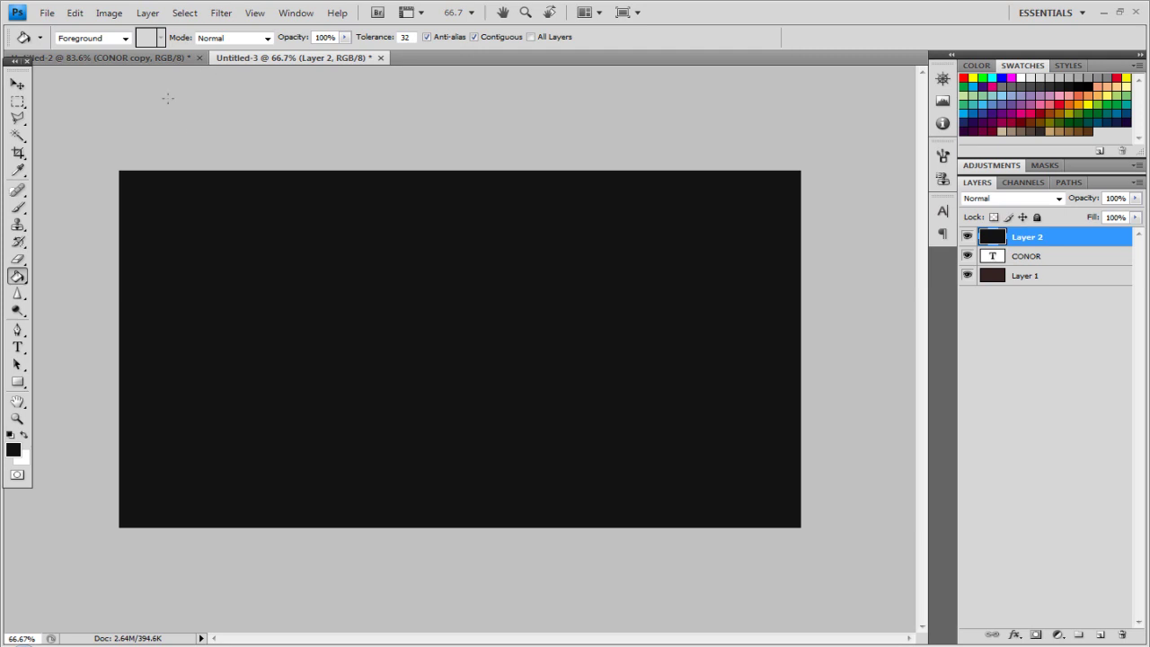
{"action": "left_click", "coordinate": [221, 13]}
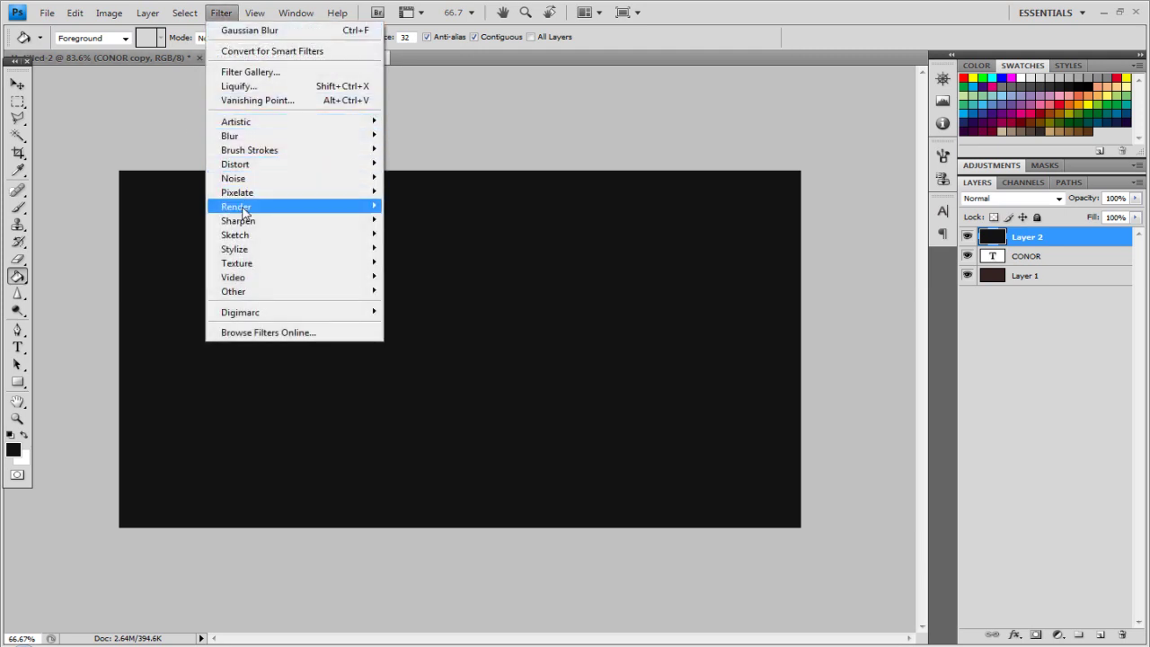
- Render a 125% brightness, 50-300mm Zoom Lens Flare on Layer 2
{"action": "mouse_move", "coordinate": [244, 212]}
{"action": "left_click", "coordinate": [426, 248]}
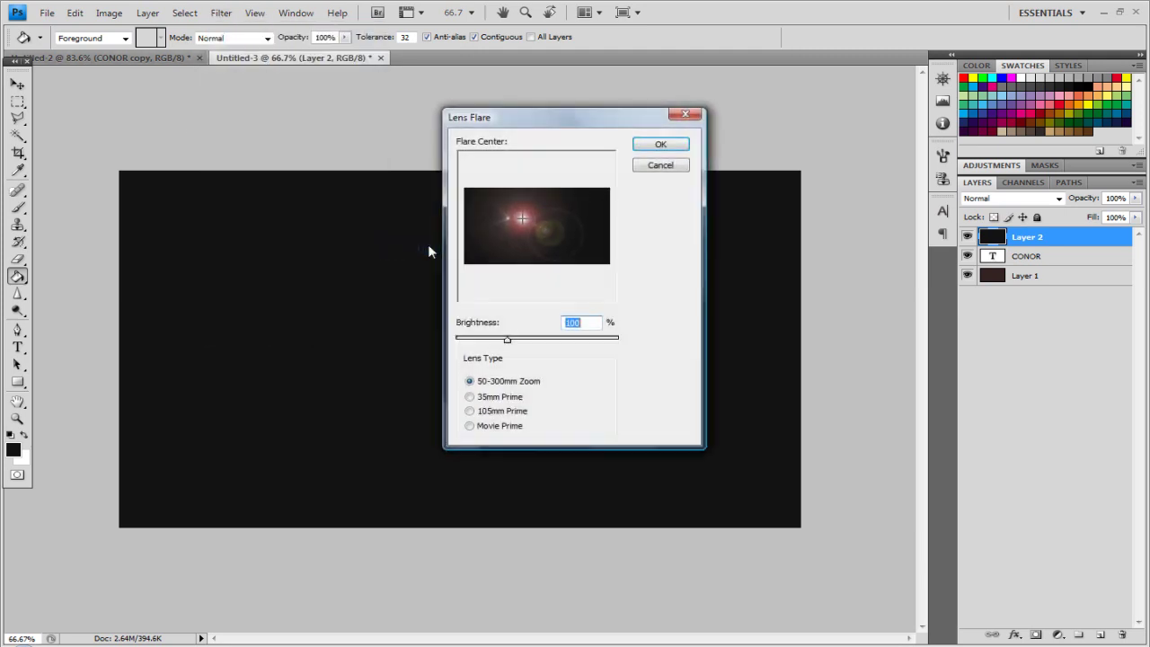
{"action": "type", "text": "125"}
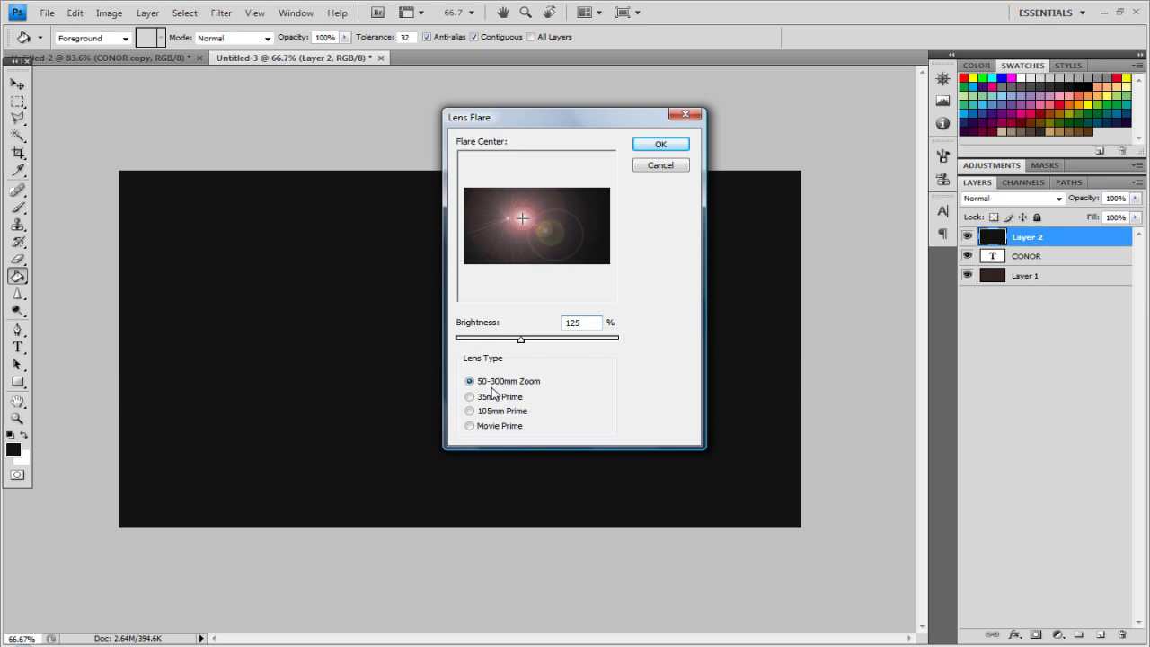
{"action": "left_click", "coordinate": [634, 147]}
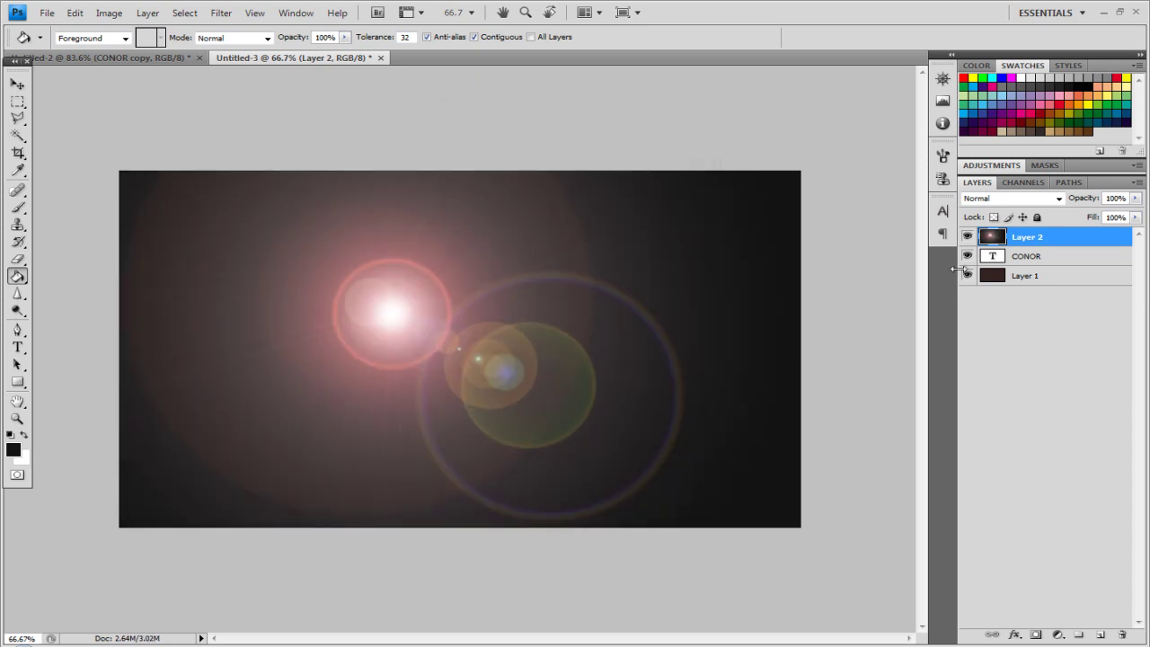
- Toggle the flare layer's visibility to check the CONOR text beneath it
{"action": "left_click", "coordinate": [1029, 262]}
{"action": "left_click", "coordinate": [967, 238]}
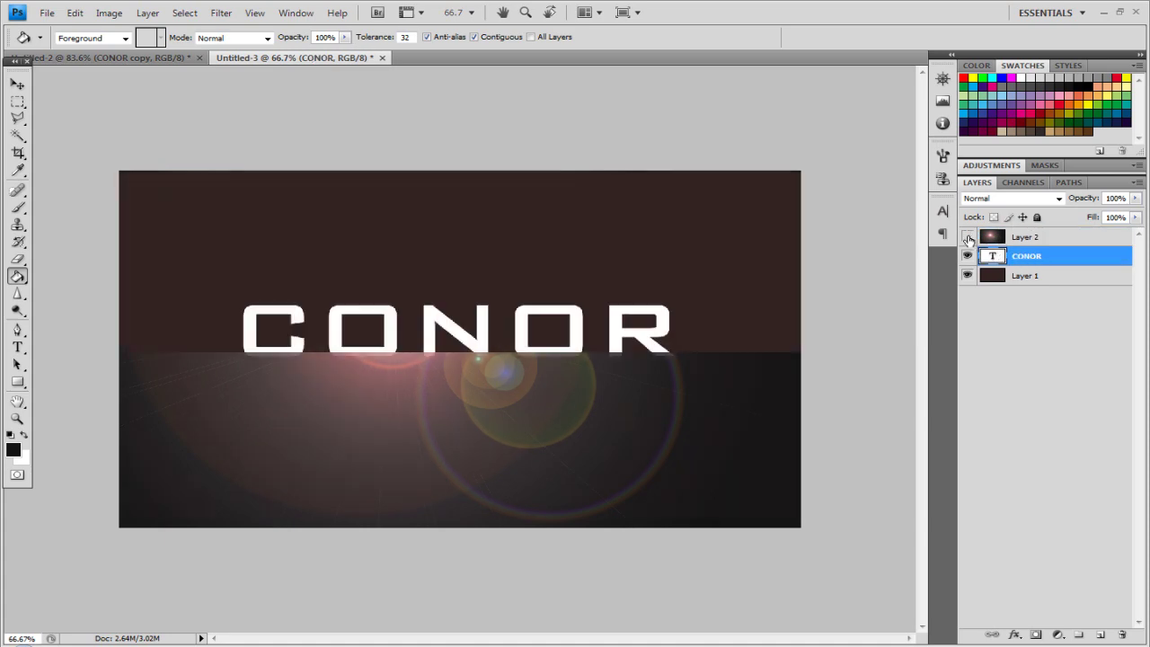
{"action": "left_click", "coordinate": [967, 237]}
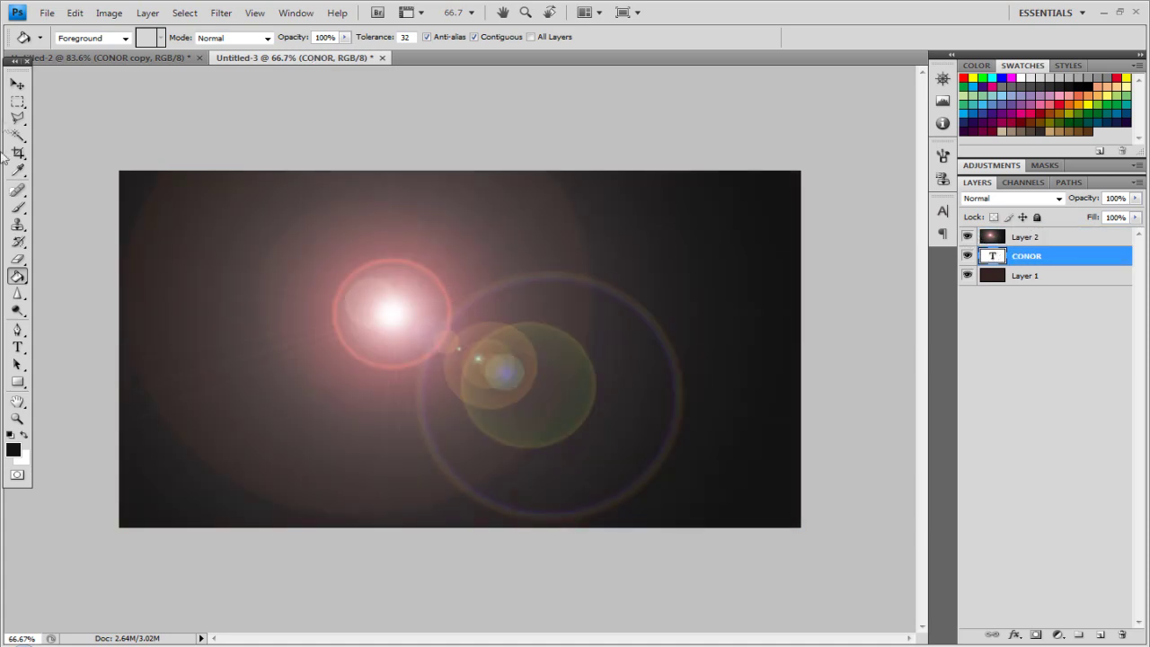
{"action": "left_click", "coordinate": [17, 84]}
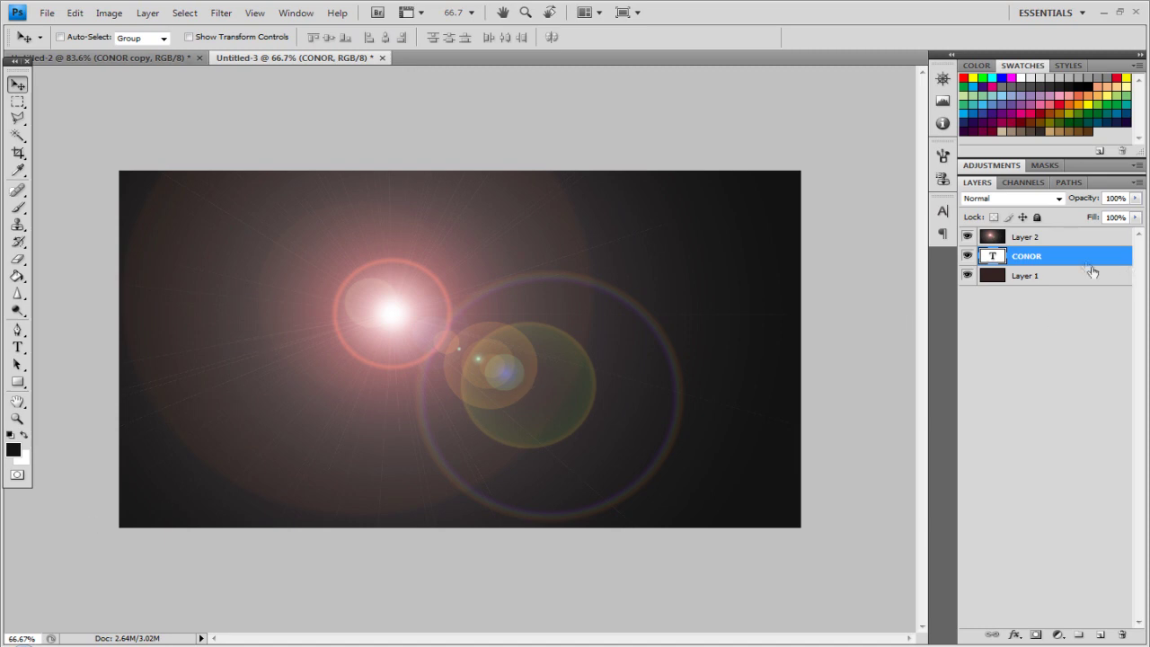
- Clip Layer 2 to the CONOR text and slide the flare across the letters
{"action": "left_click", "coordinate": [1063, 239]}
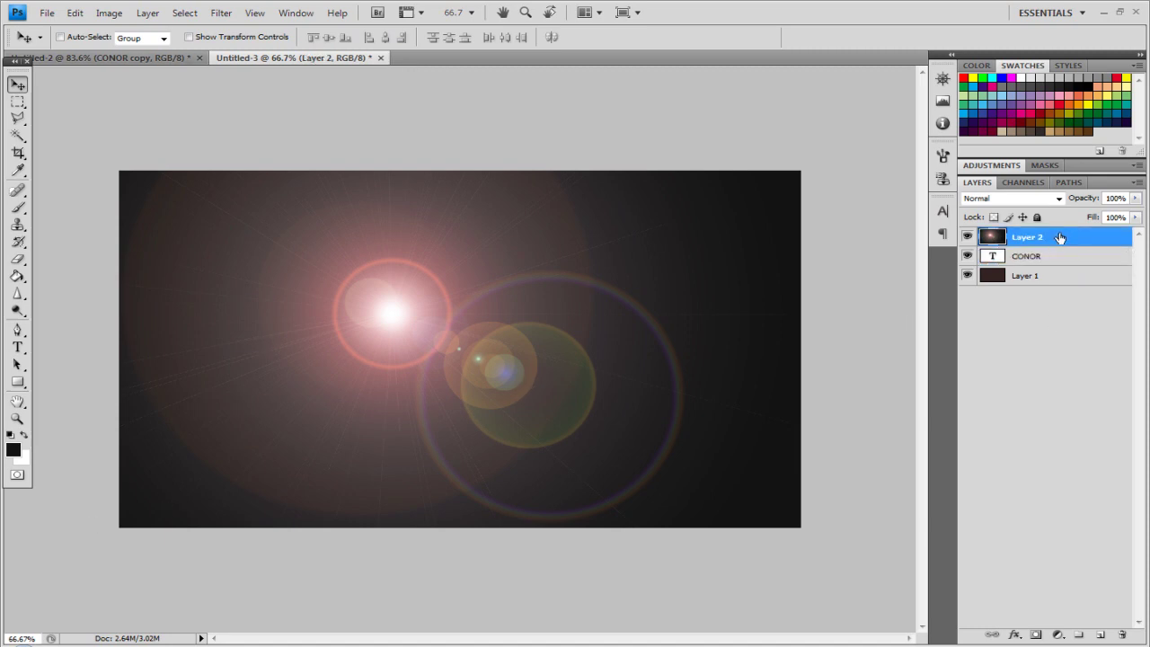
{"action": "right_click", "coordinate": [1060, 237]}
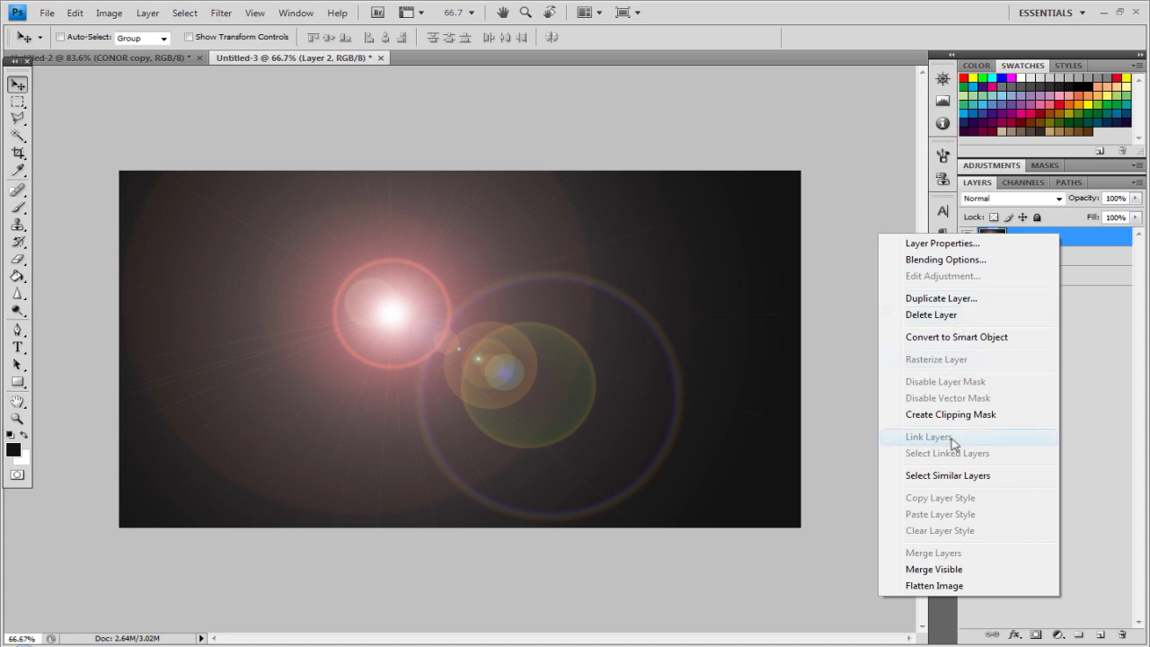
{"action": "left_click", "coordinate": [950, 414]}
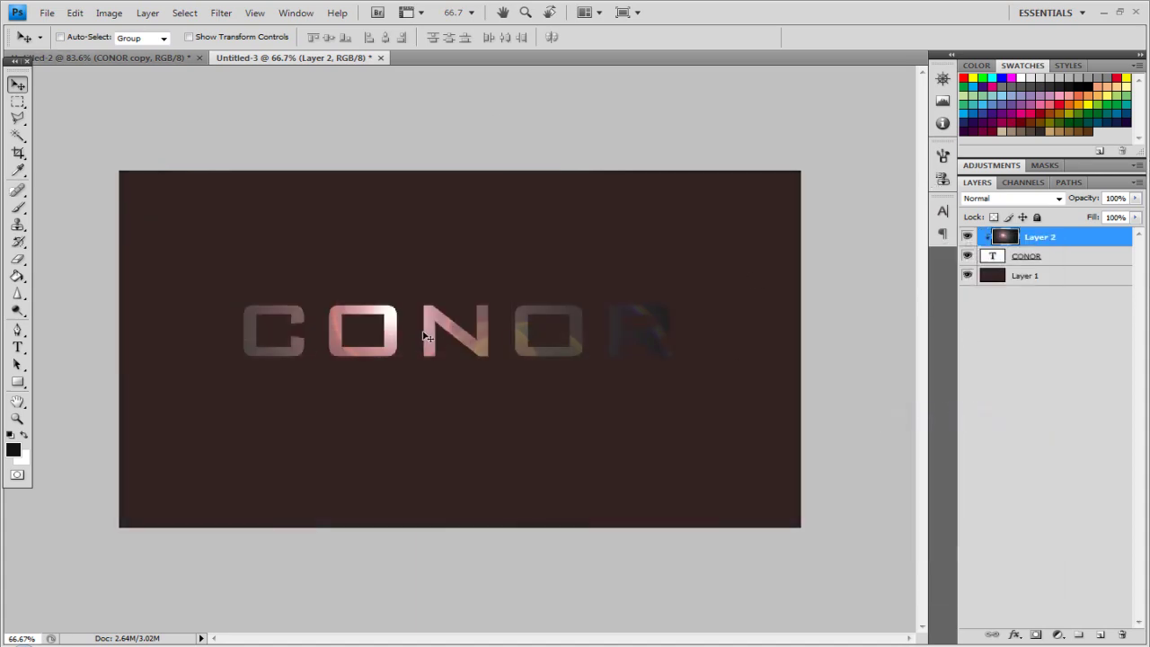
{"action": "left_click_drag", "start_coordinate": [428, 338], "coordinate": [491, 340]}
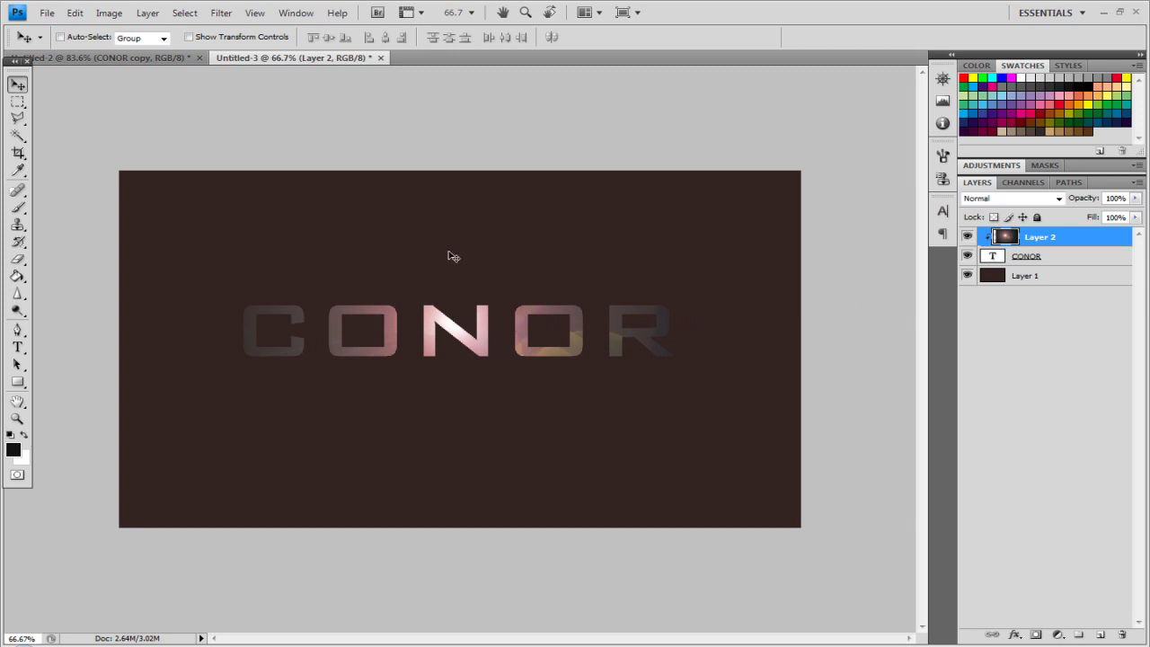
{"action": "left_click", "coordinate": [1069, 257]}
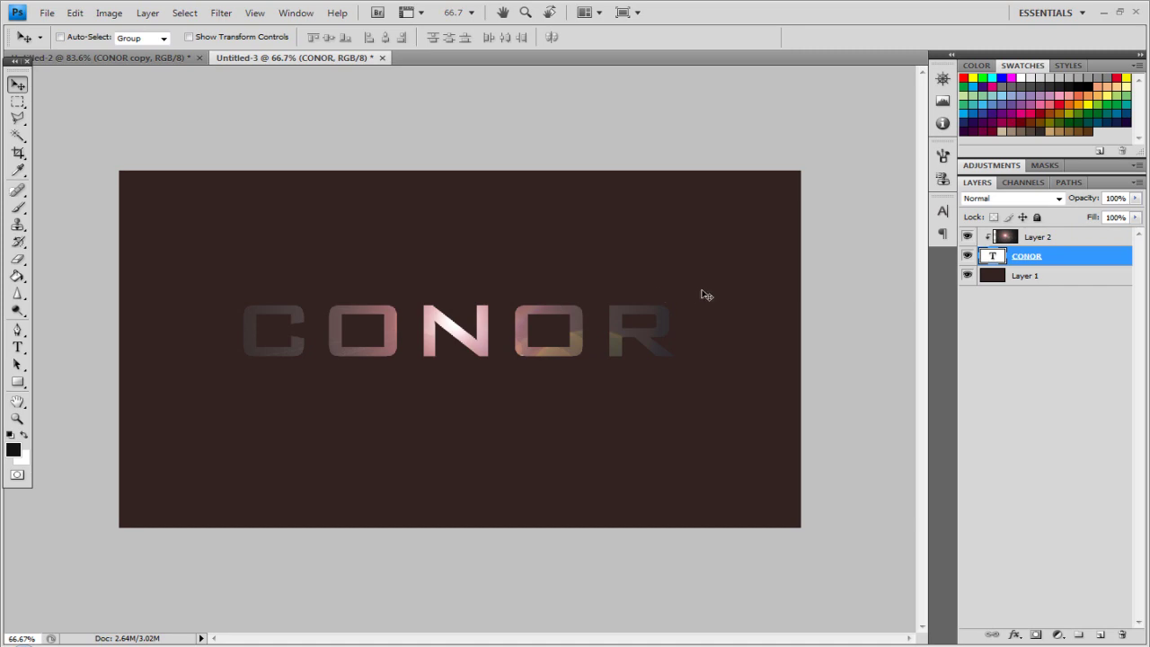
- Add a Drop Shadow to CONOR with distance 2, size 8 and angle 90
{"action": "right_click", "coordinate": [1049, 256]}
{"action": "left_click", "coordinate": [1014, 235]}
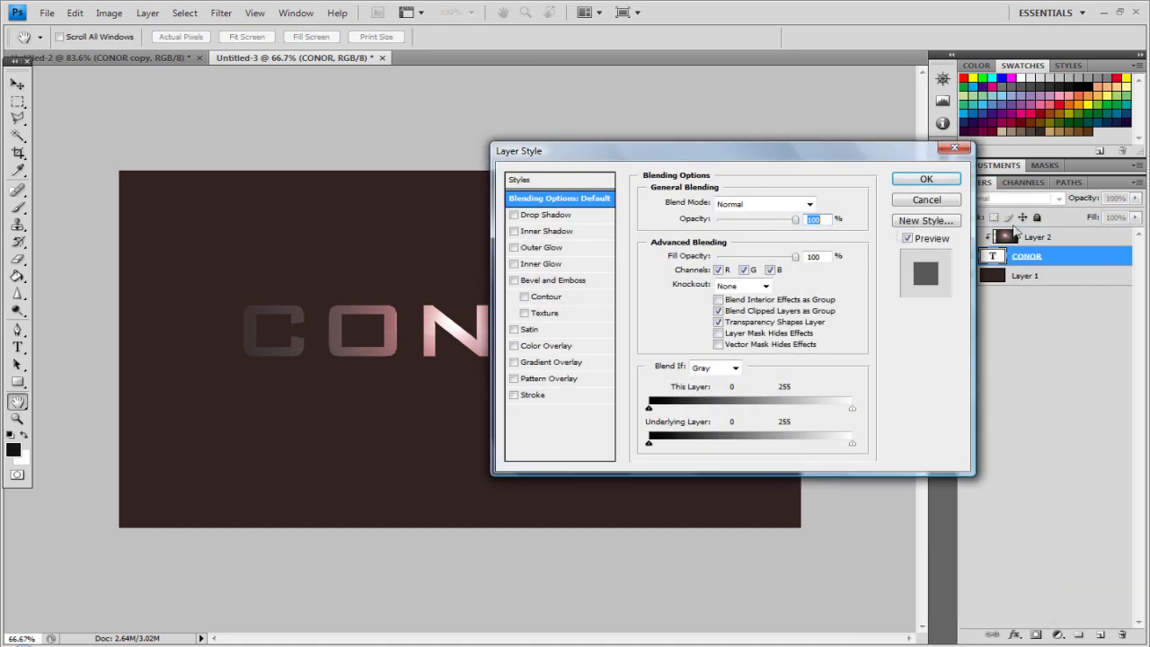
{"action": "left_click_drag", "start_coordinate": [649, 150], "coordinate": [725, 162]}
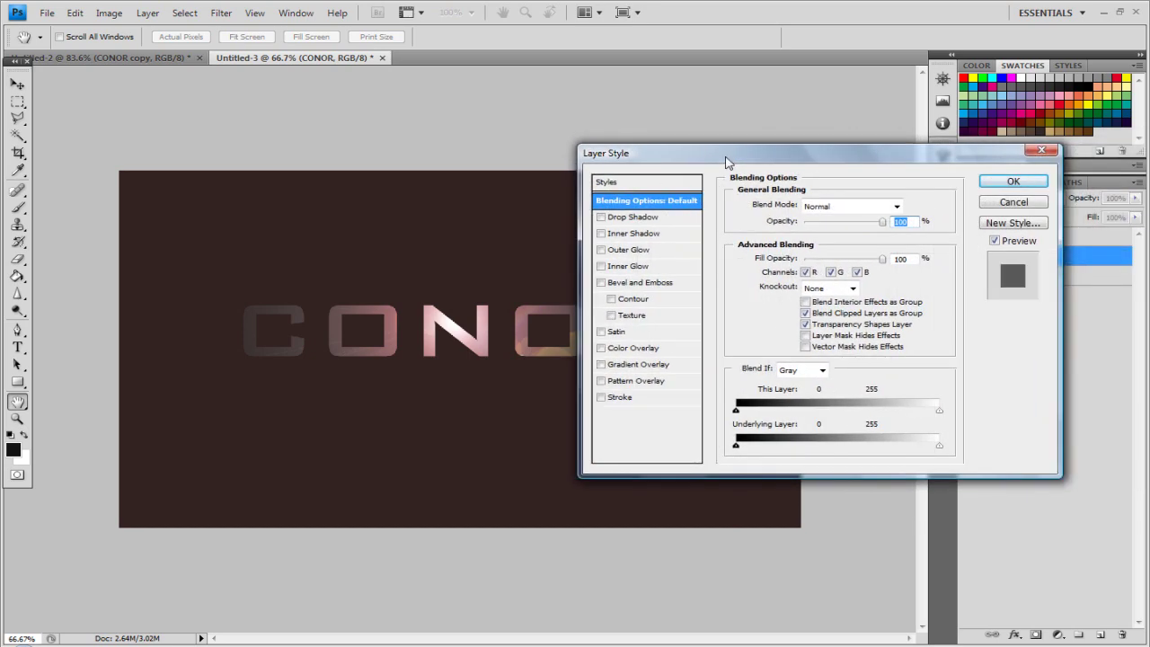
{"action": "left_click", "coordinate": [634, 218]}
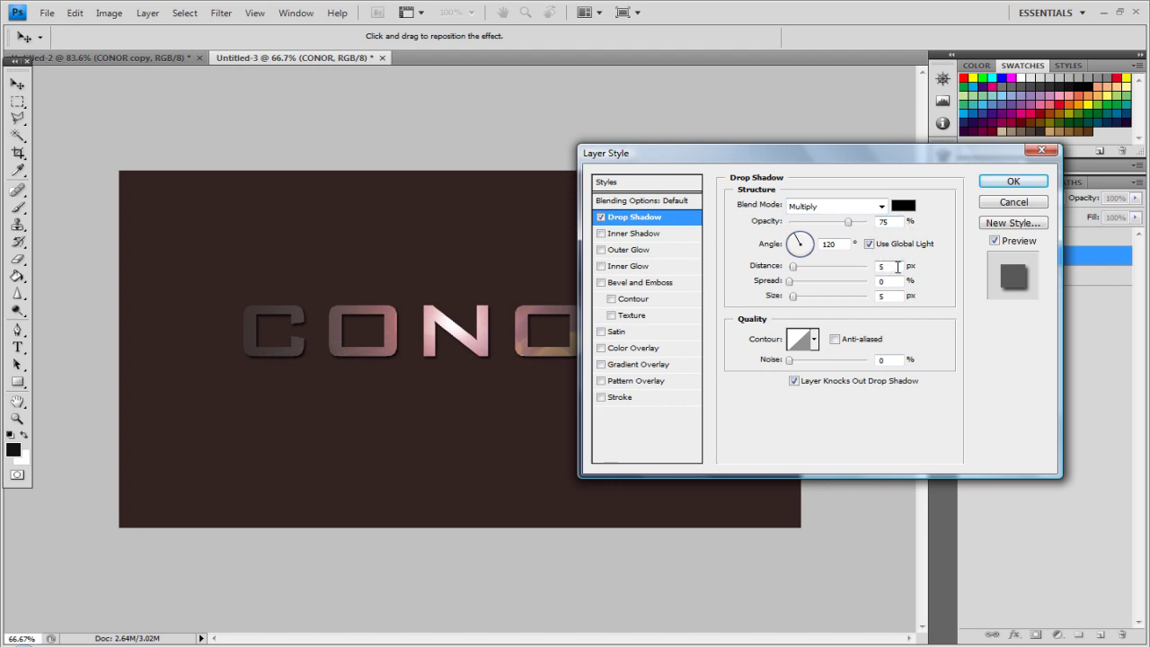
{"action": "type", "text": "2"}
{"action": "double_click", "coordinate": [890, 295]}
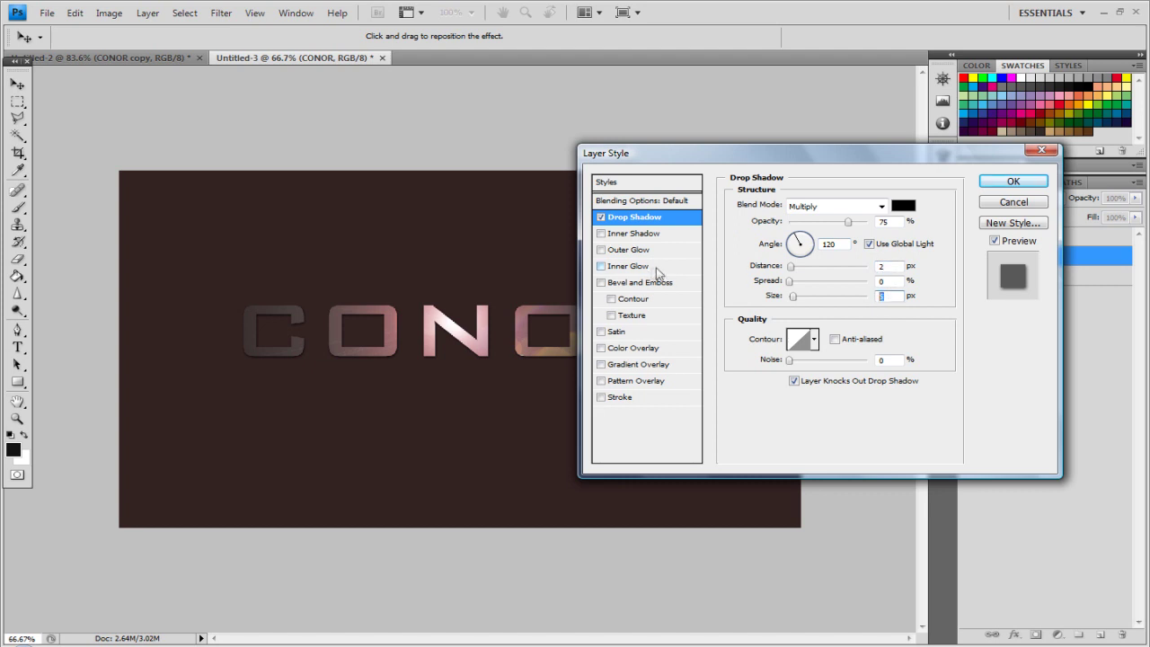
{"action": "type", "text": "8"}
{"action": "double_click", "coordinate": [844, 243]}
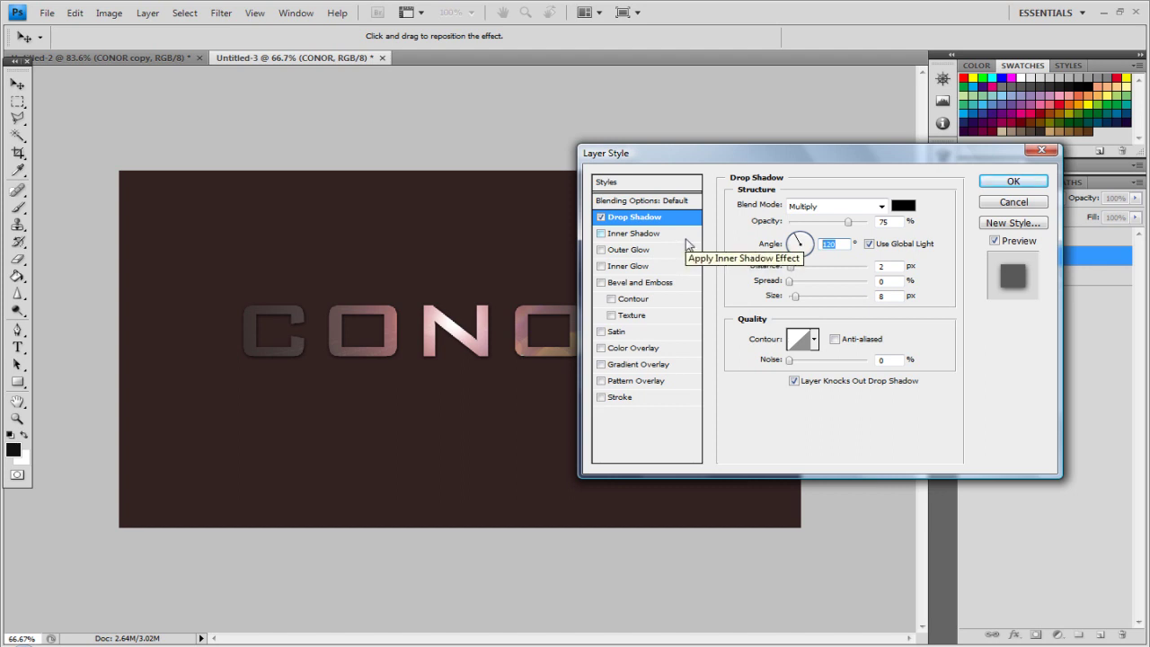
{"action": "type", "text": "90"}
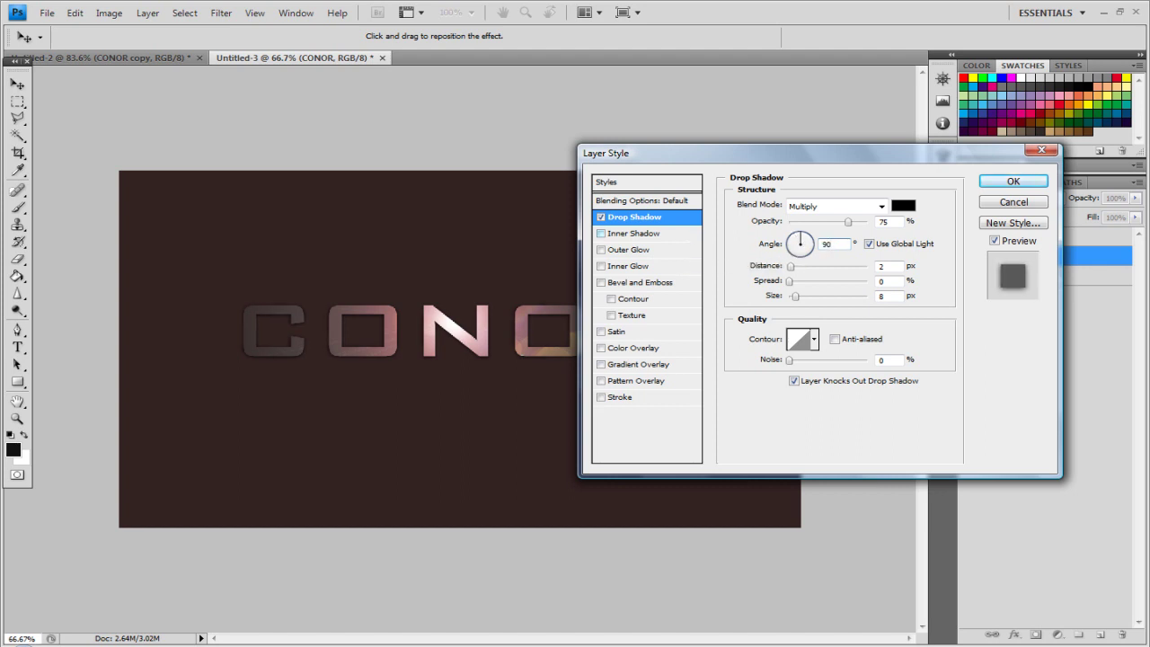
- Add a Bevel and Emboss with size 2 and altitude 65, then apply the styles
{"action": "left_click", "coordinate": [626, 284]}
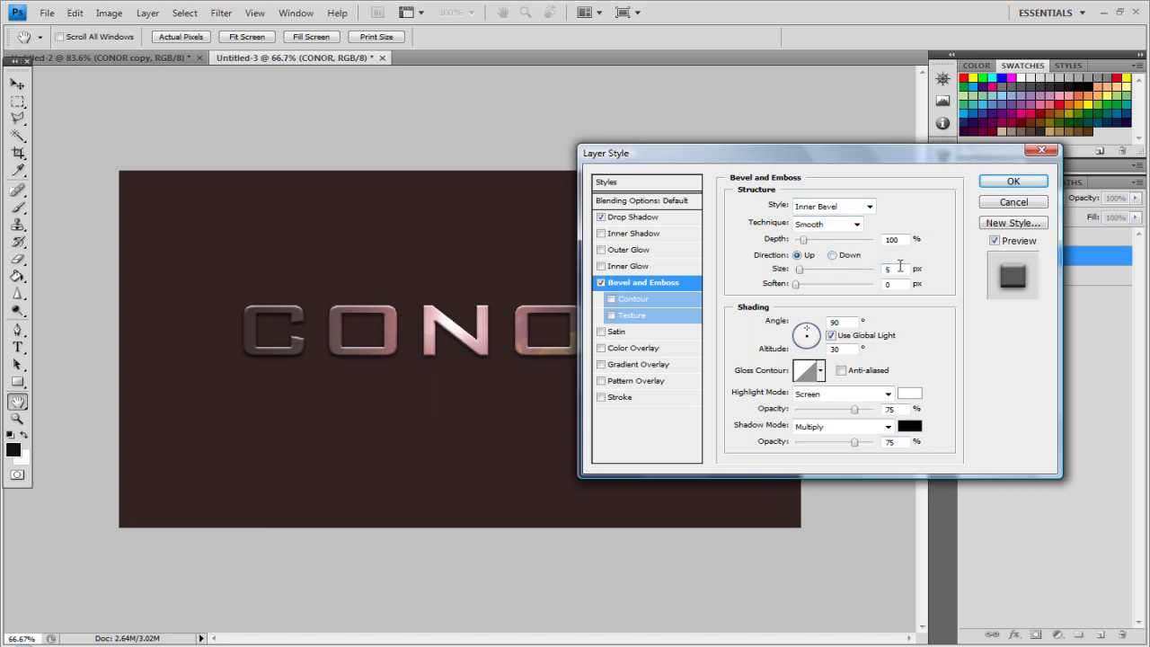
{"action": "left_click_drag", "start_coordinate": [898, 268], "coordinate": [859, 267]}
{"action": "type", "text": "2"}
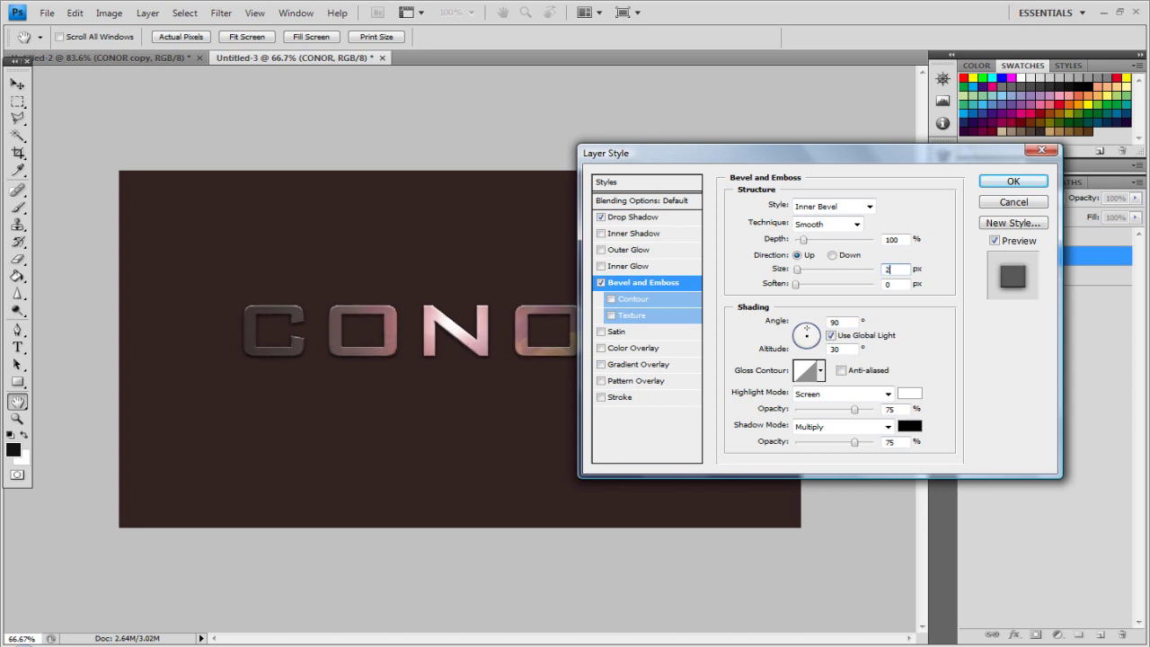
{"action": "key", "text": "BackSpace"}
{"action": "double_click", "coordinate": [841, 322]}
{"action": "double_click", "coordinate": [844, 349]}
{"action": "type", "text": "65"}
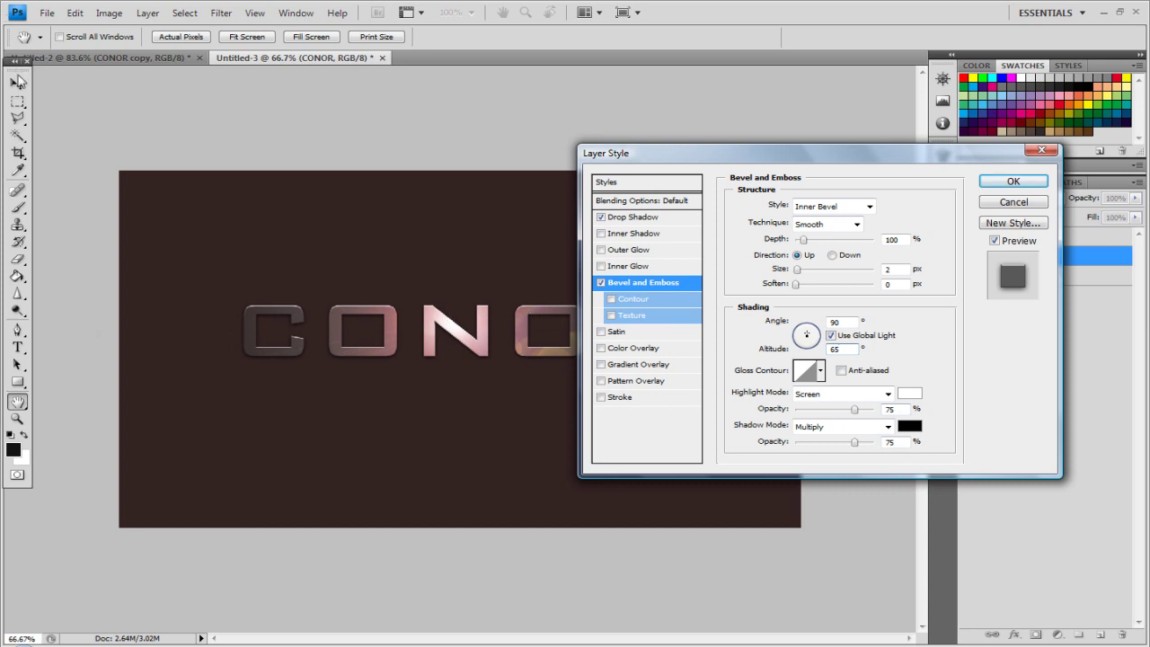
{"action": "left_click", "coordinate": [1013, 182]}
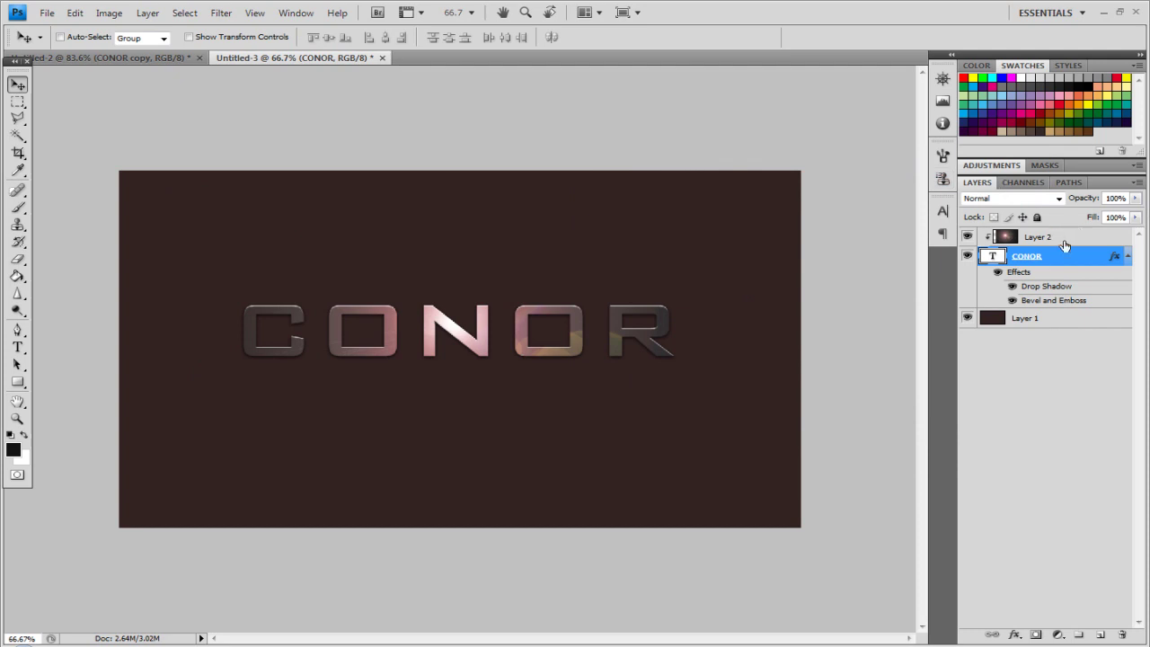
- Render a 100% brightness Lens Flare on the brown Layer 1
{"action": "left_click", "coordinate": [1127, 258]}
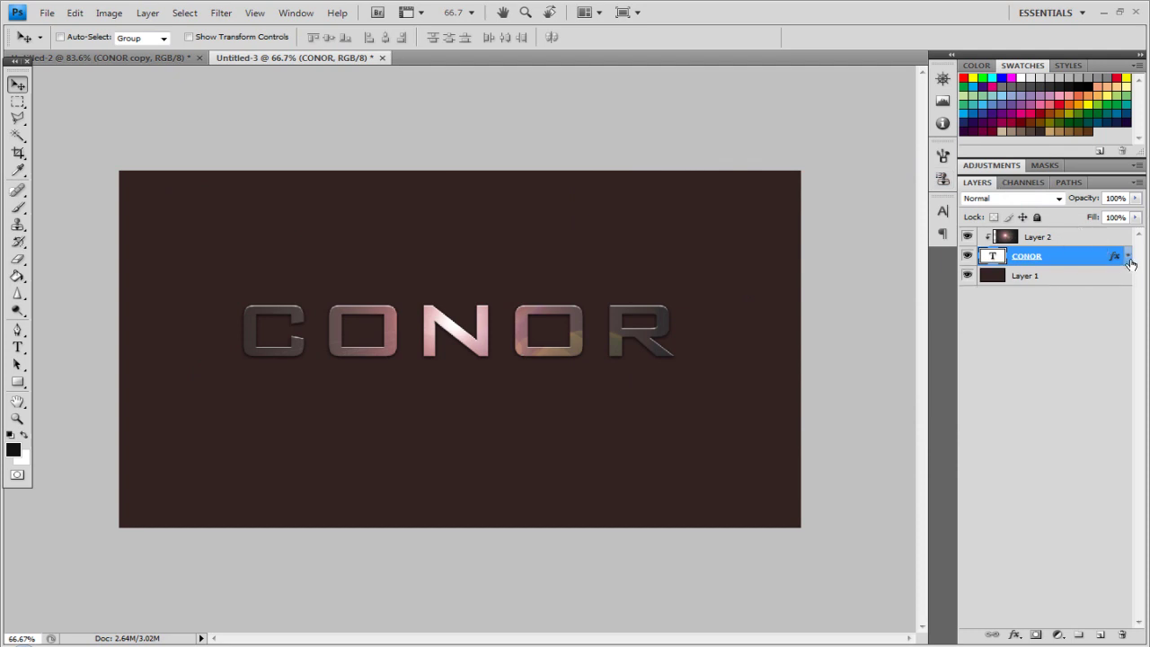
{"action": "left_click", "coordinate": [1065, 278]}
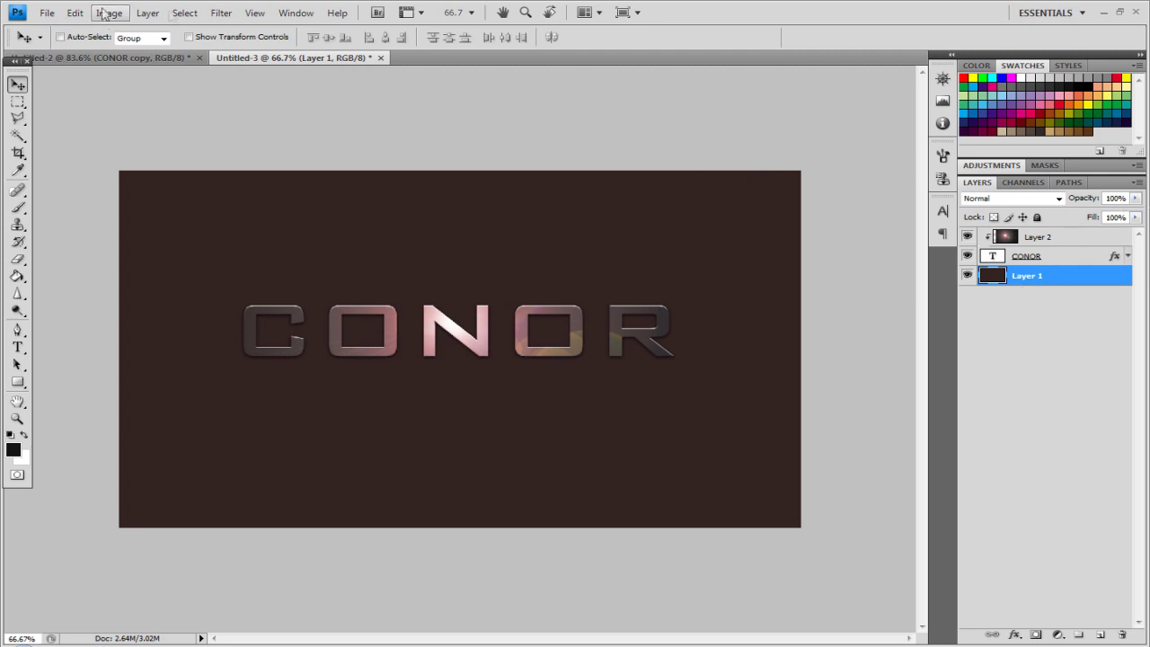
{"action": "left_click", "coordinate": [217, 14]}
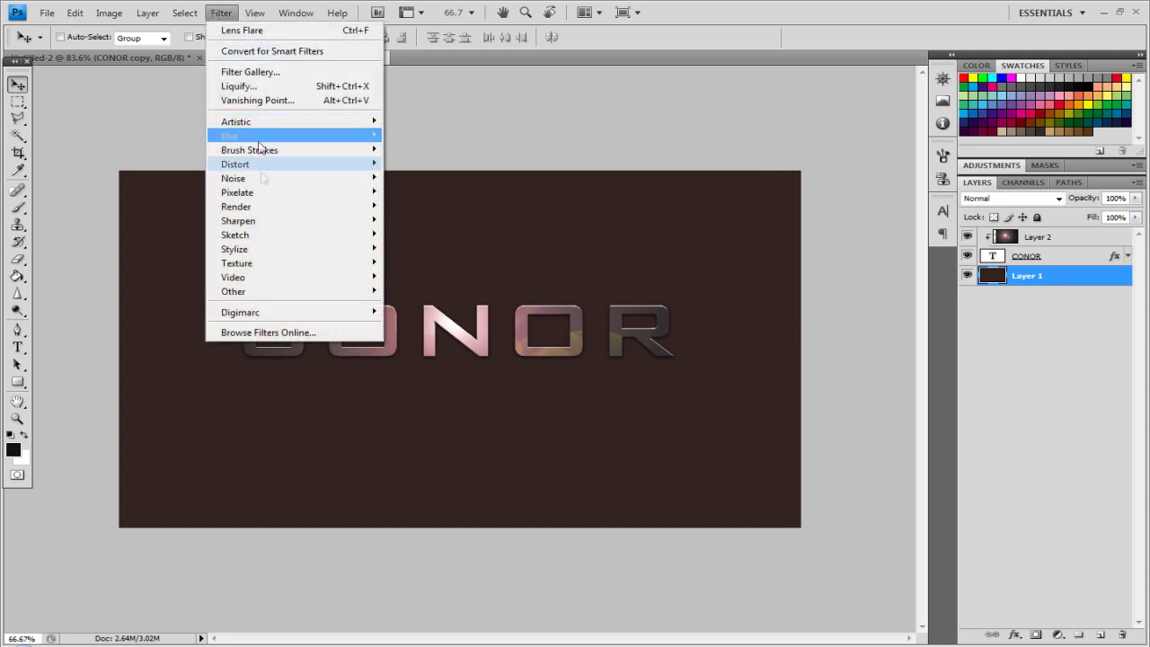
{"action": "mouse_move", "coordinate": [274, 208]}
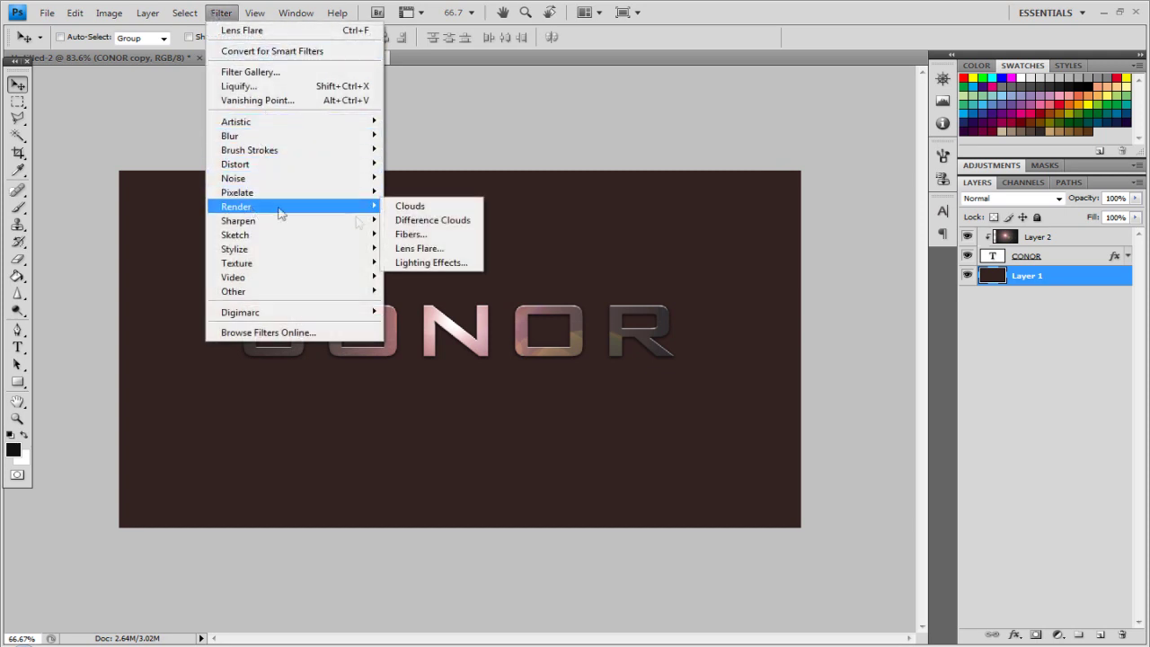
{"action": "left_click", "coordinate": [430, 247]}
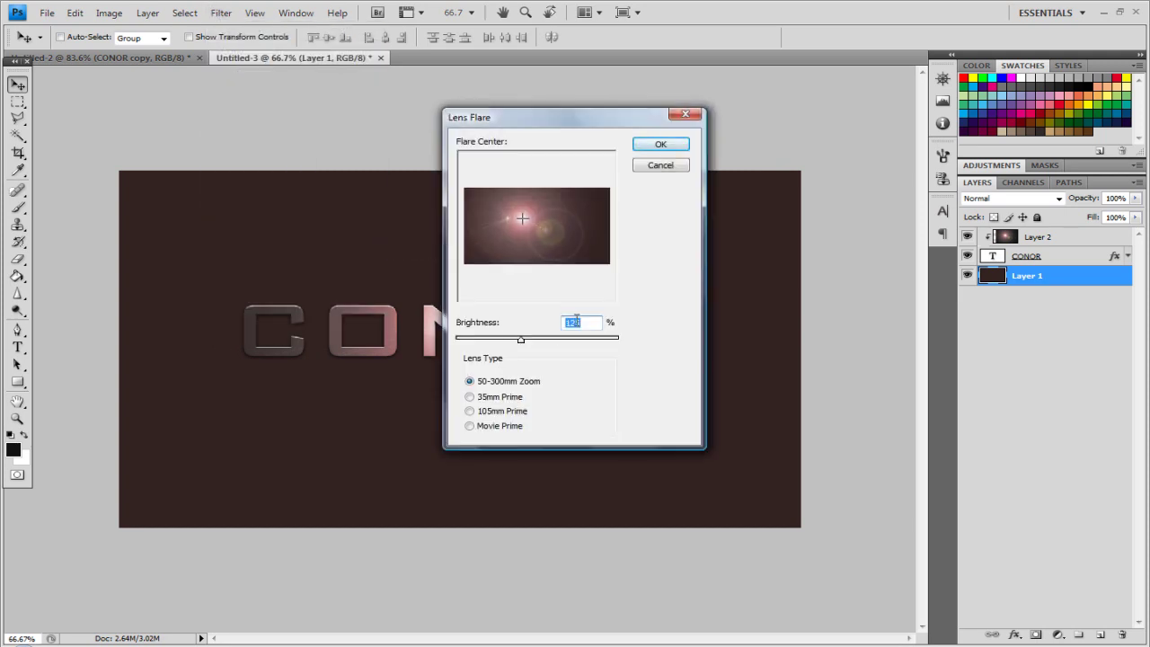
{"action": "type", "text": "100"}
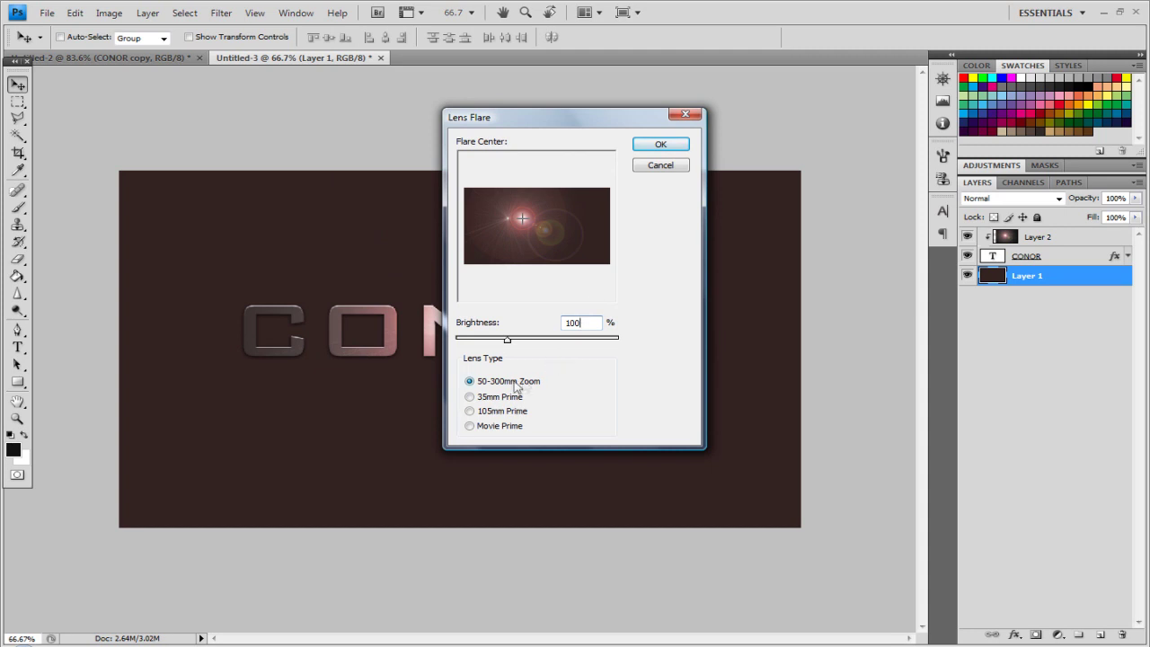
{"action": "left_click", "coordinate": [678, 145]}
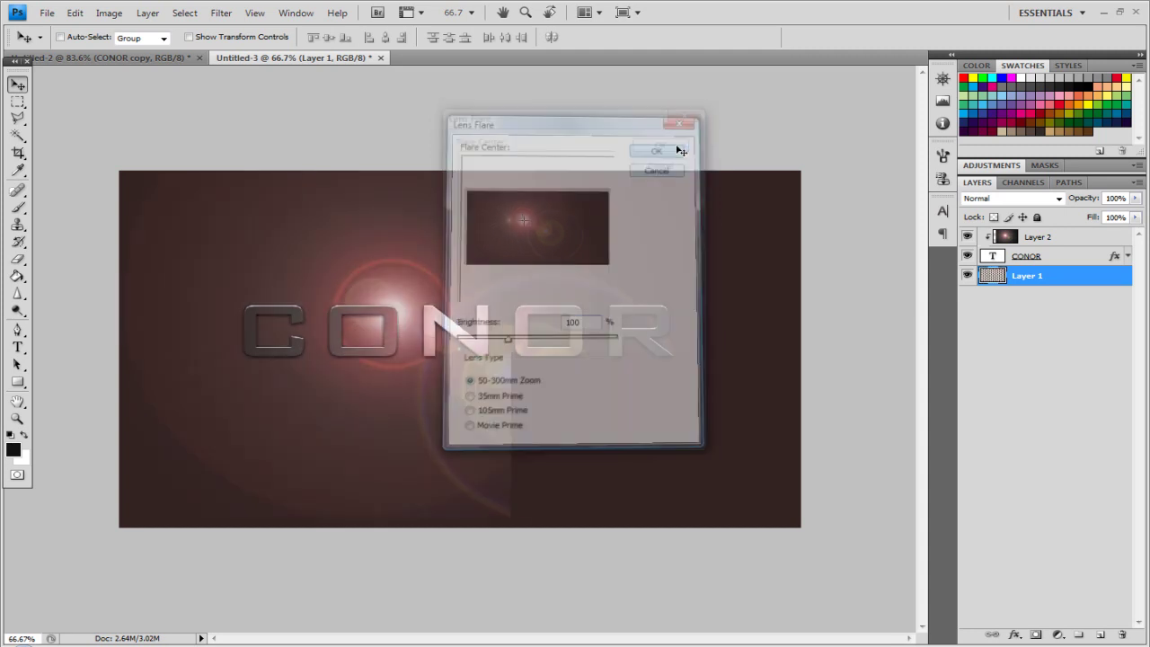
- Soften the flared background with a Gaussian Blur of radius 45 pixels
{"action": "left_click", "coordinate": [222, 13]}
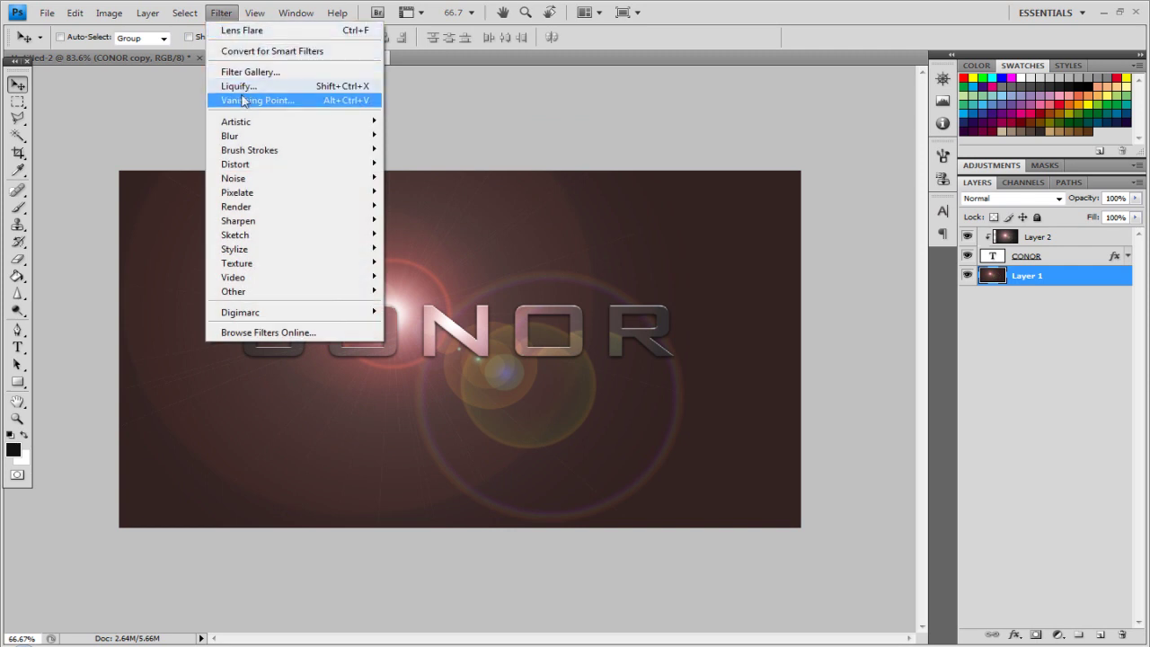
{"action": "mouse_move", "coordinate": [260, 136]}
{"action": "left_click", "coordinate": [419, 193]}
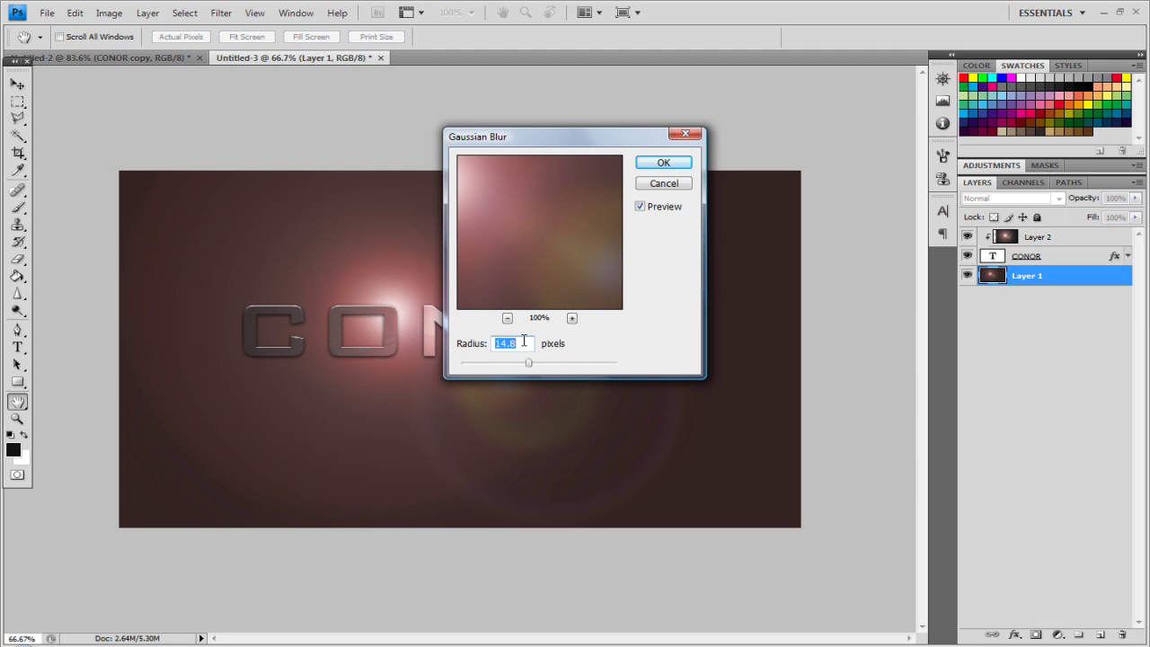
{"action": "type", "text": "40"}
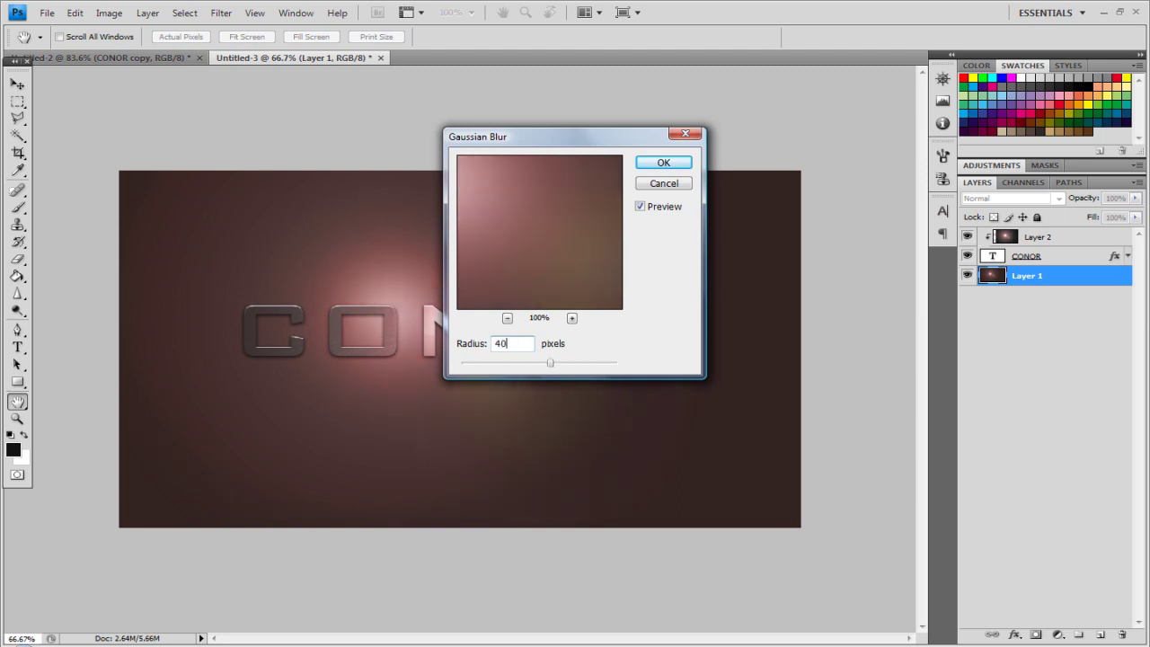
{"action": "key", "text": "BackSpace"}
{"action": "type", "text": "45"}
{"action": "left_click", "coordinate": [680, 162]}
{"action": "key", "text": "v"}
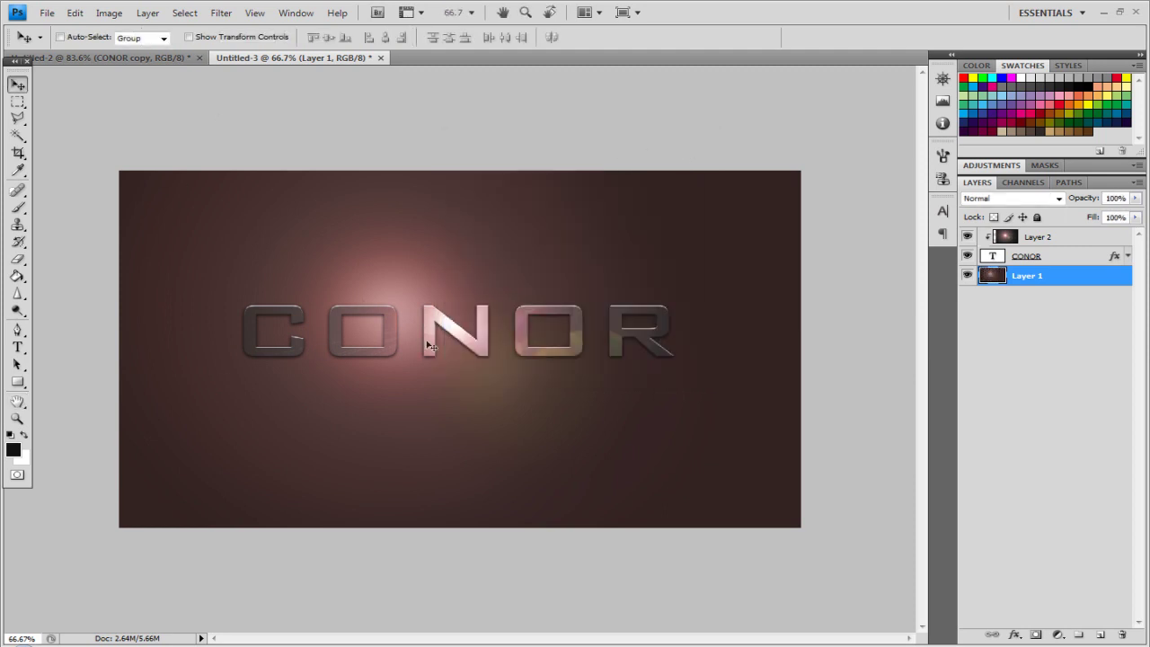
{"action": "left_click", "coordinate": [1065, 257]}
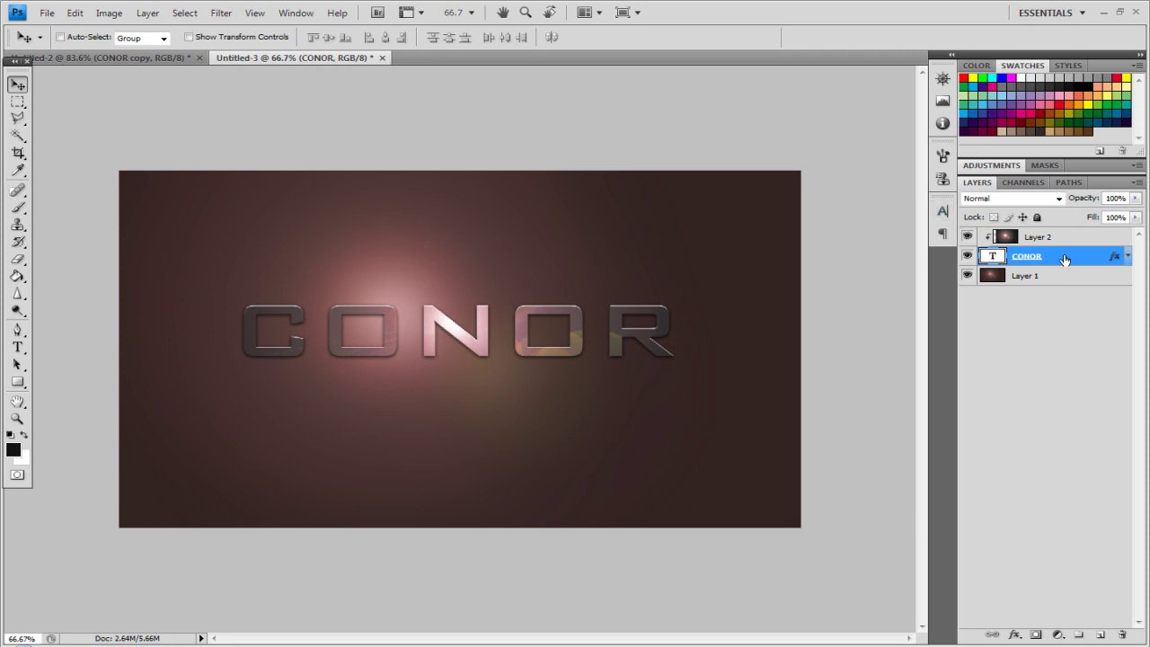
- Duplicate the CONOR layer and scale the original to about 106% height
{"action": "key", "text": "ctrl+j"}
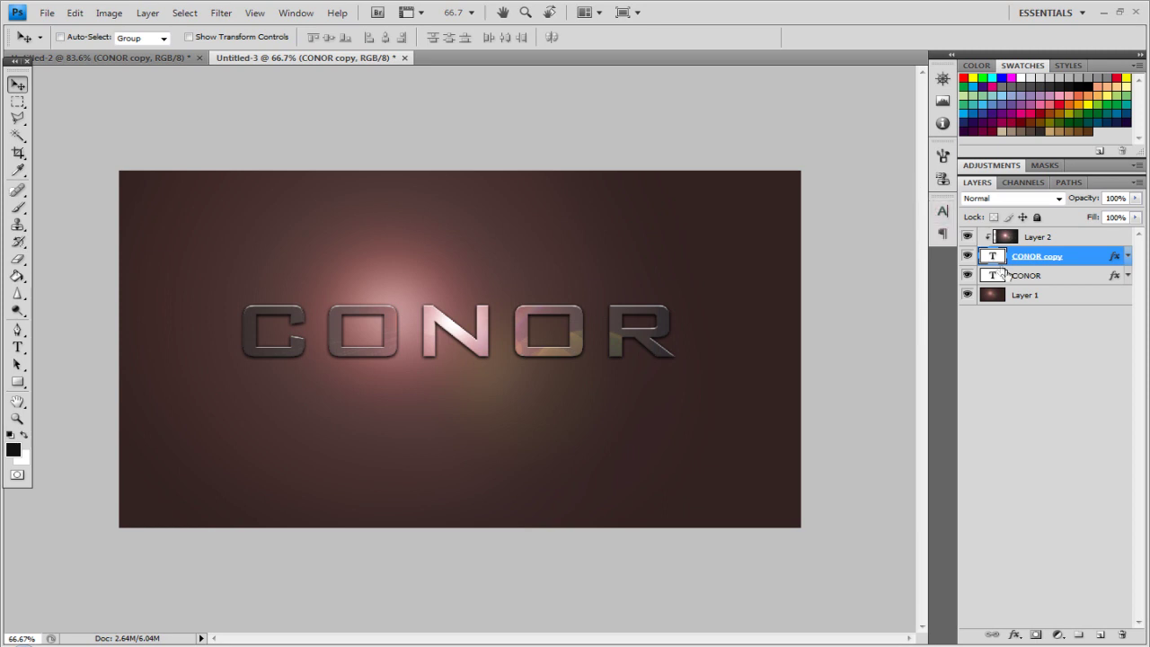
{"action": "left_click", "coordinate": [1069, 280]}
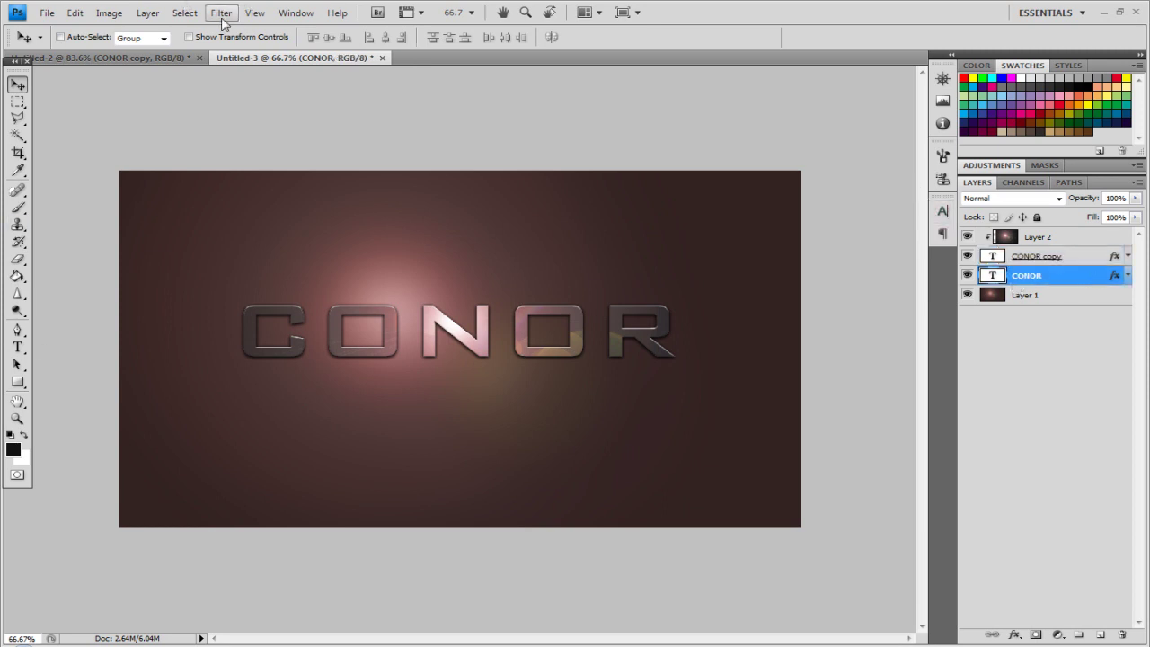
{"action": "left_click", "coordinate": [78, 12]}
{"action": "mouse_move", "coordinate": [132, 296]}
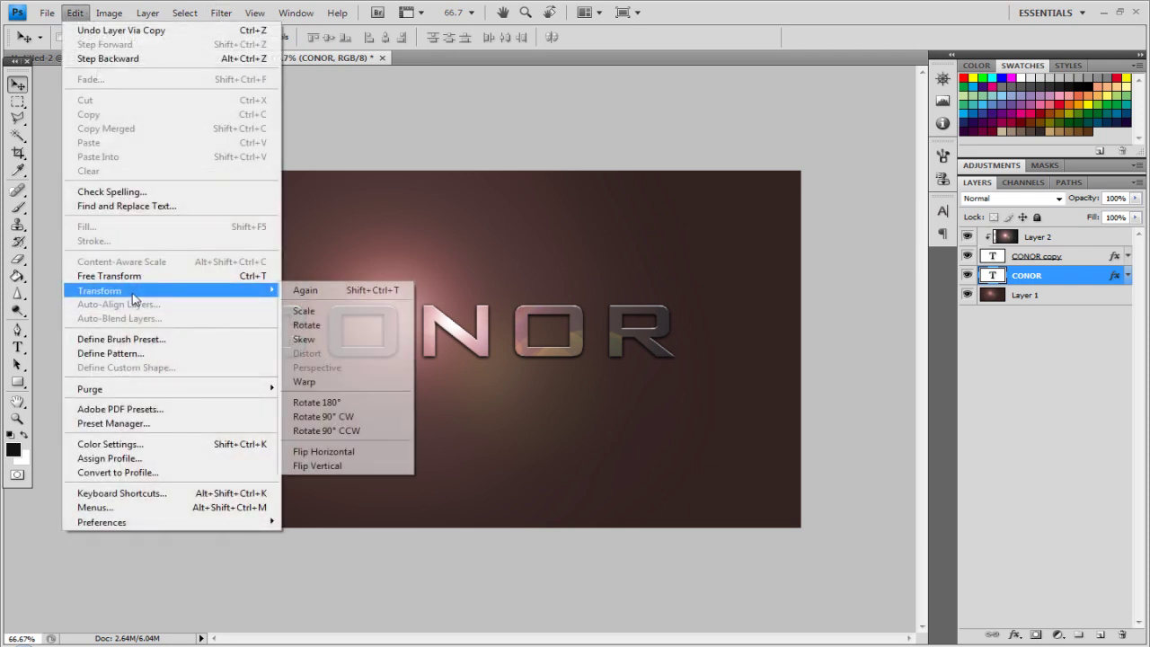
{"action": "left_click", "coordinate": [307, 311]}
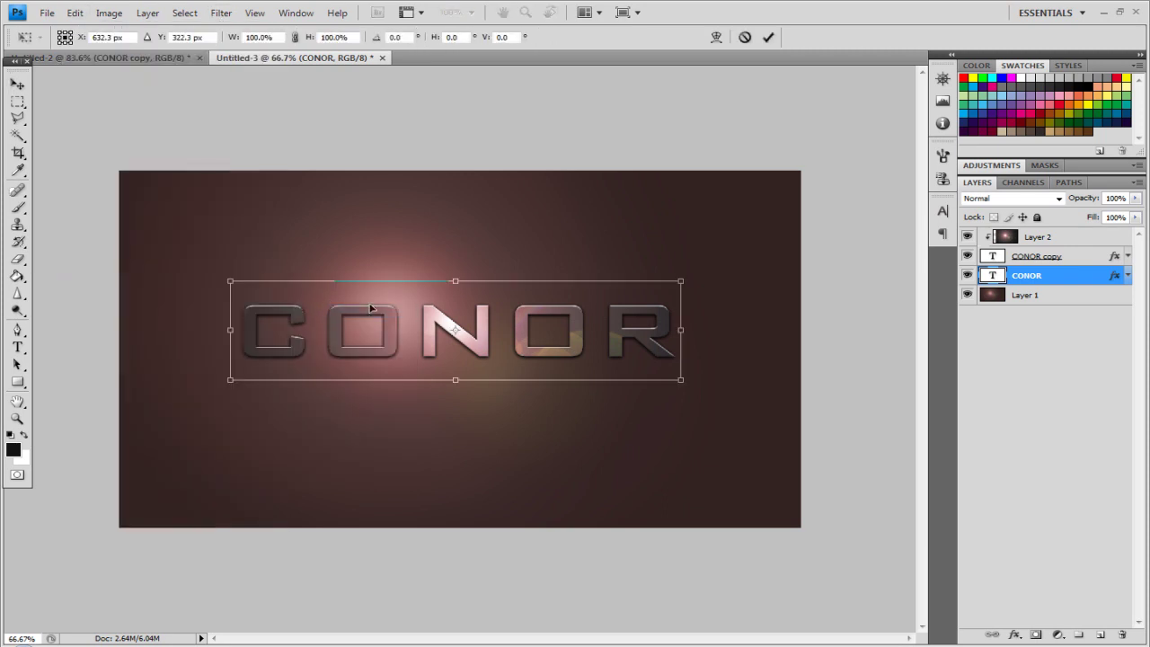
{"action": "left_click_drag", "start_coordinate": [456, 379], "coordinate": [458, 385]}
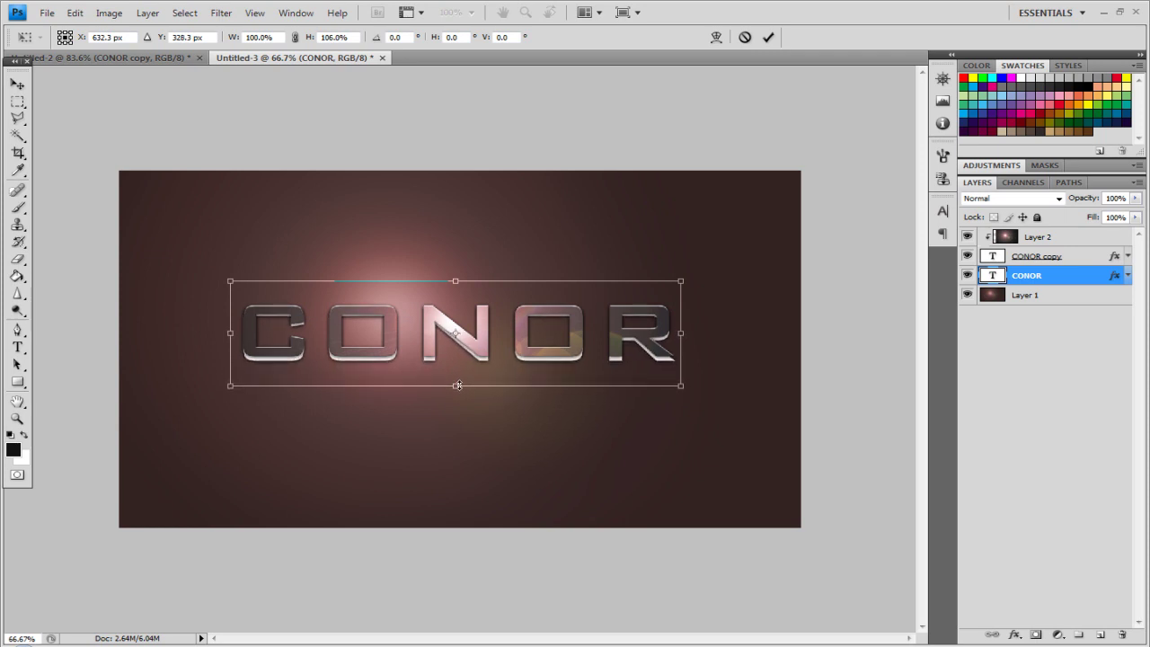
{"action": "left_click", "coordinate": [768, 38]}
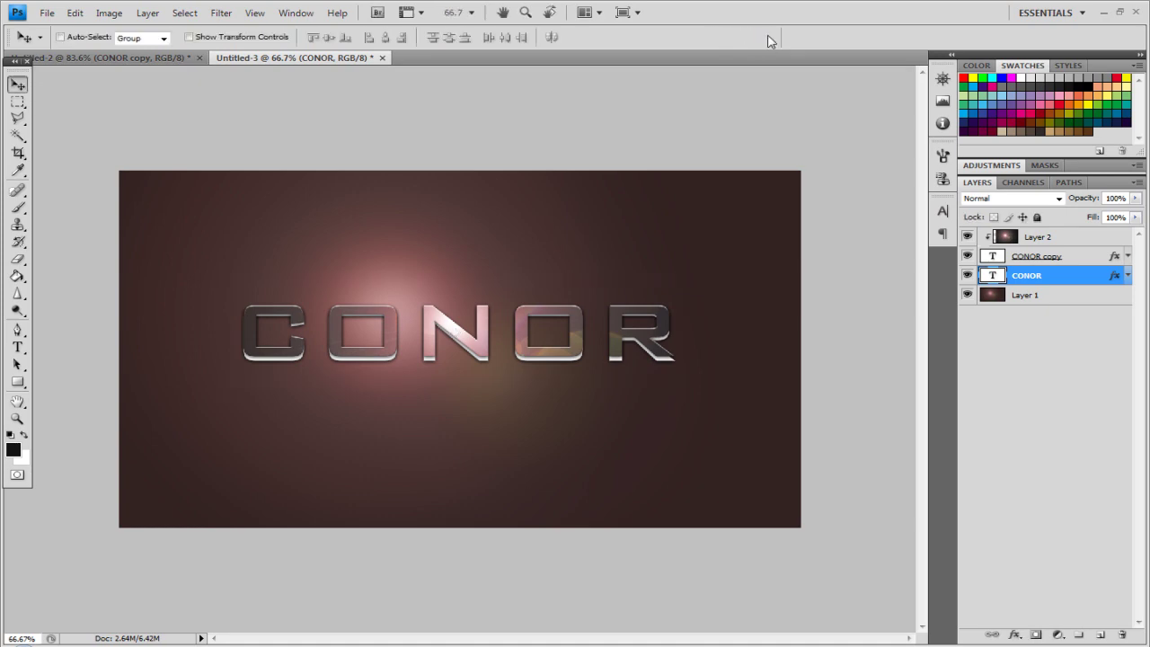
{"action": "right_click", "coordinate": [1071, 275]}
- Apply a black (000000) Color Overlay to the lower CONOR layer
{"action": "left_click", "coordinate": [1013, 239]}
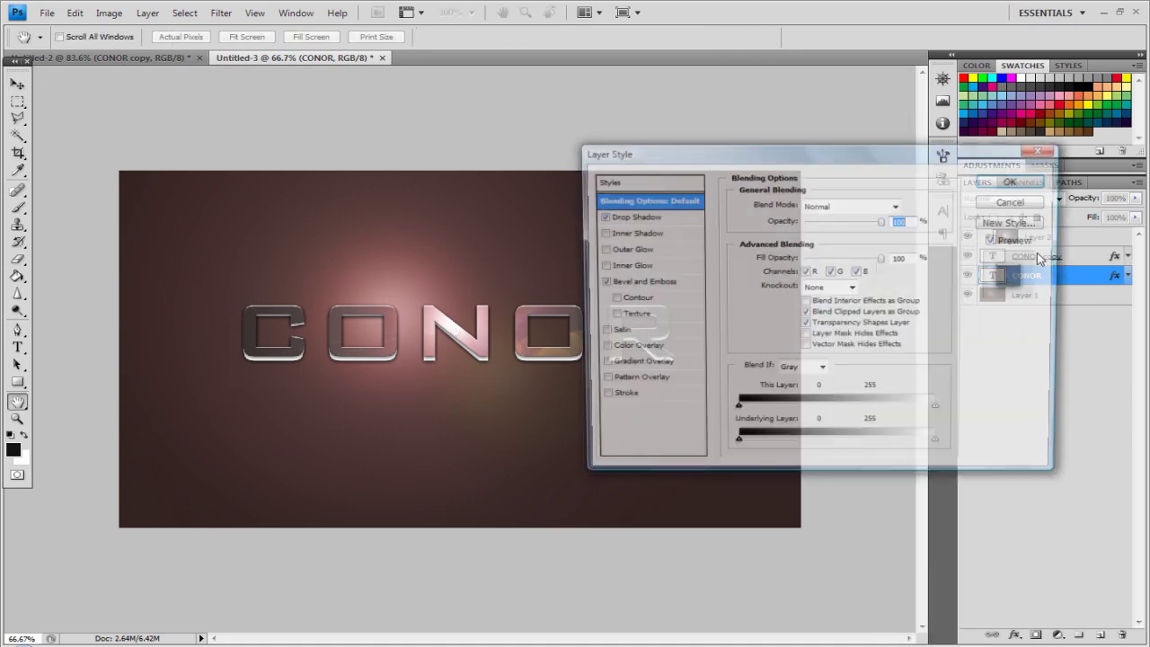
{"action": "left_click", "coordinate": [621, 348]}
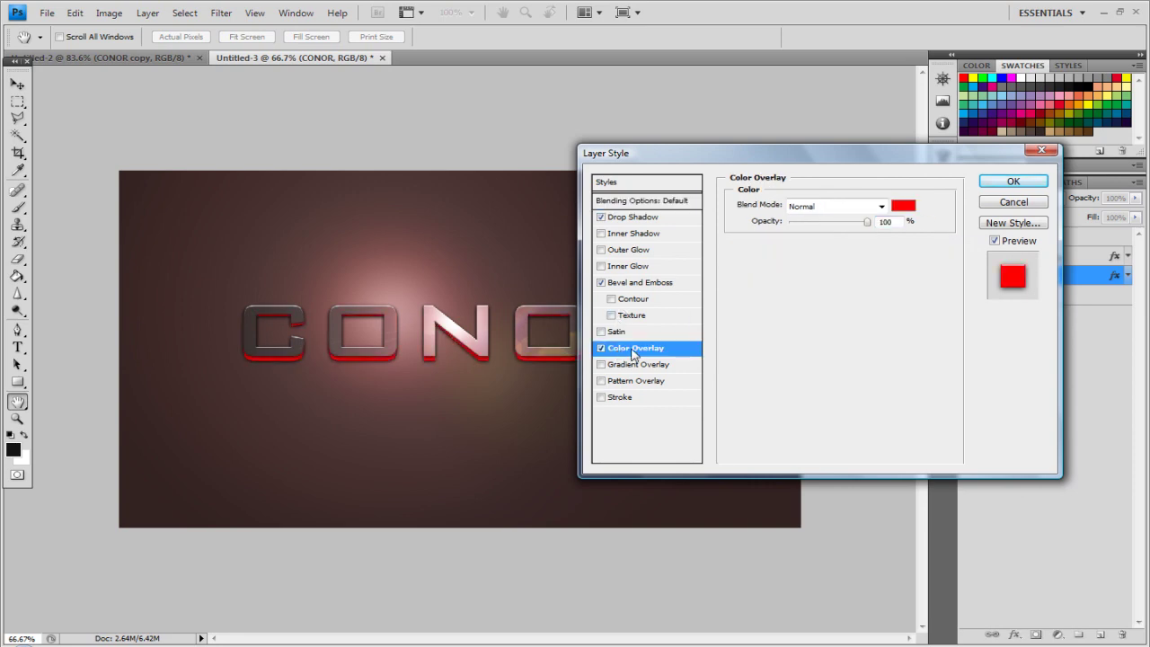
{"action": "left_click", "coordinate": [902, 207]}
{"action": "type", "text": "0"}
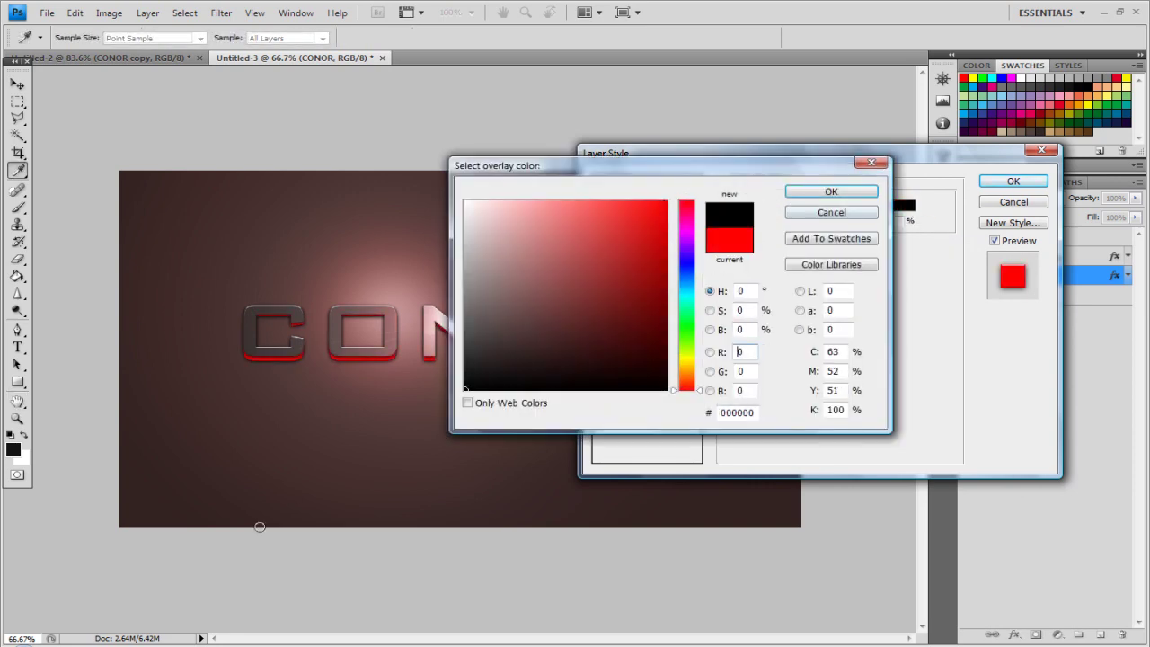
{"action": "left_click", "coordinate": [830, 191]}
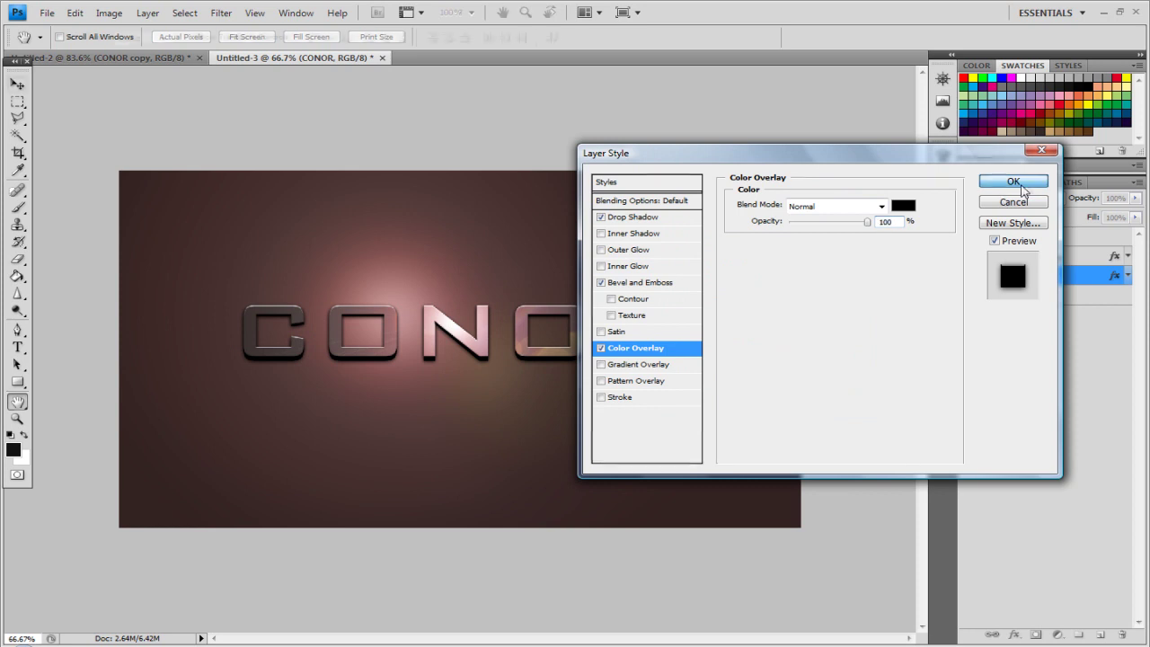
{"action": "left_click", "coordinate": [1019, 184]}
- Rasterize the CONOR layer and apply a Radial Blur to it
{"action": "left_click", "coordinate": [220, 12]}
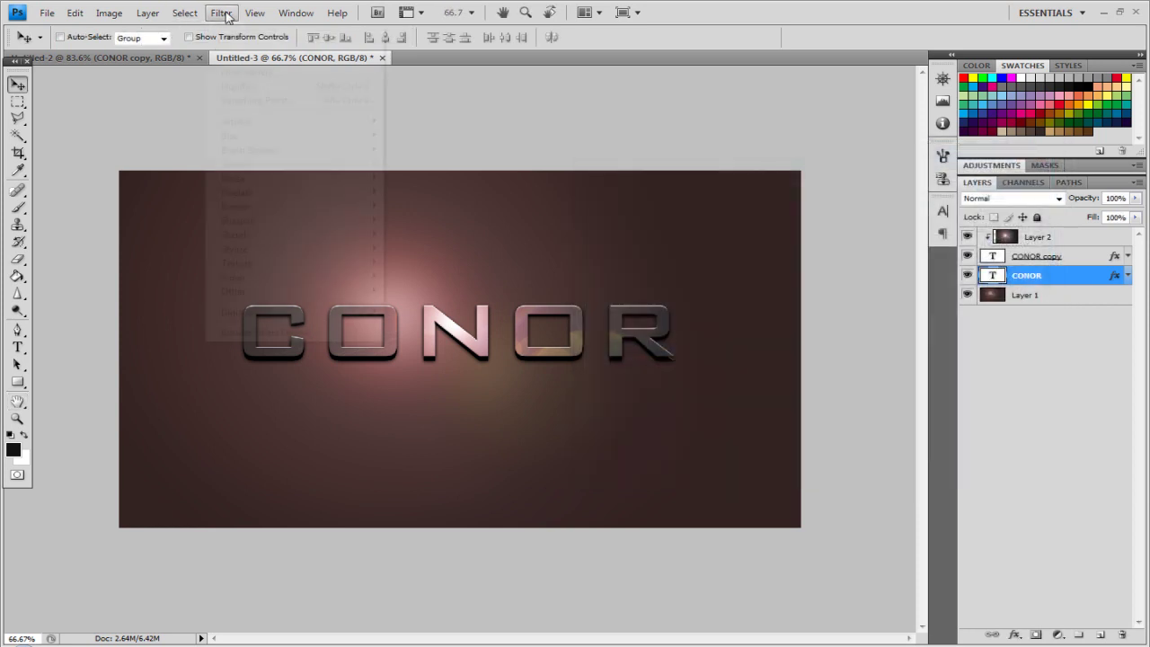
{"action": "mouse_move", "coordinate": [260, 137]}
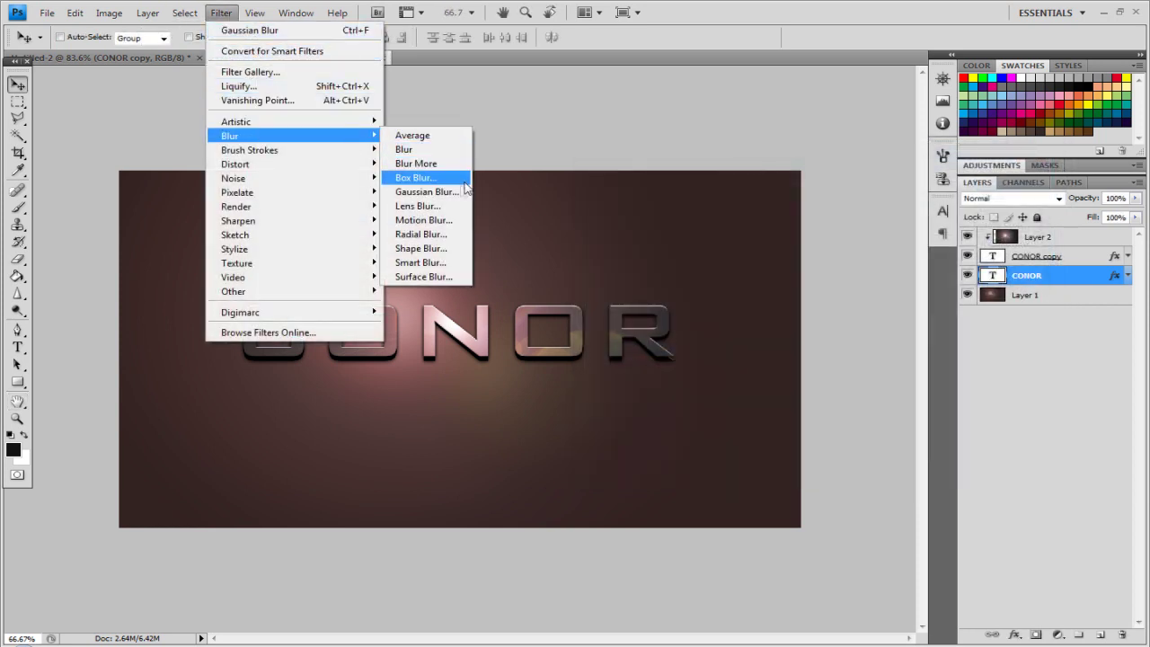
{"action": "left_click", "coordinate": [415, 234]}
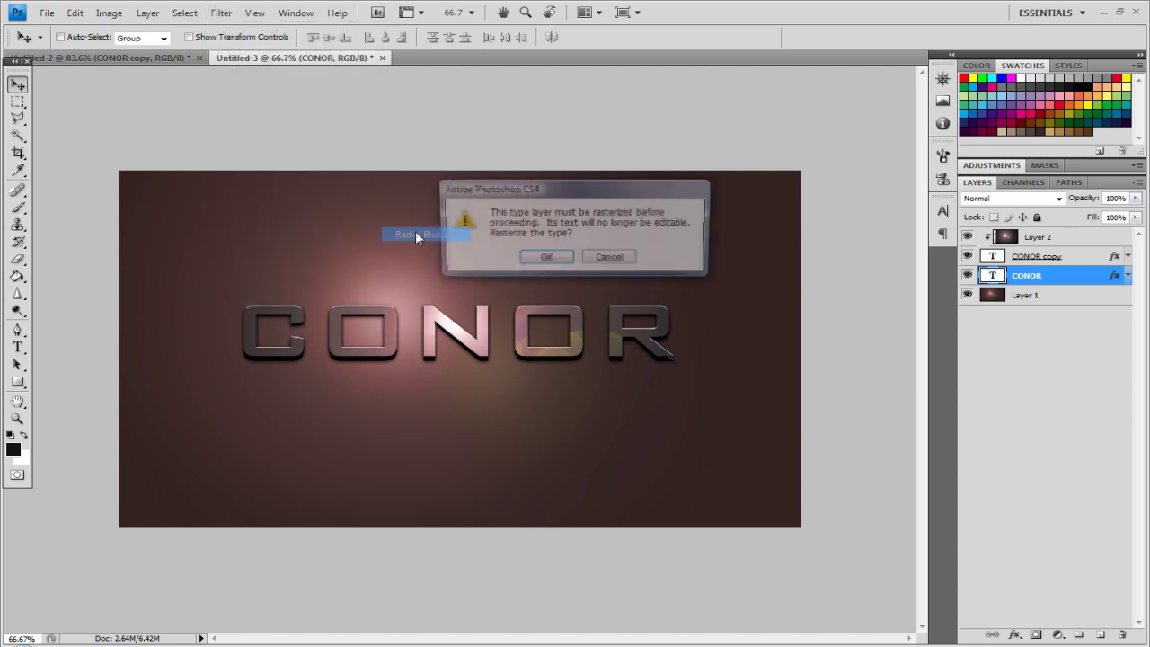
{"action": "left_click", "coordinate": [548, 258]}
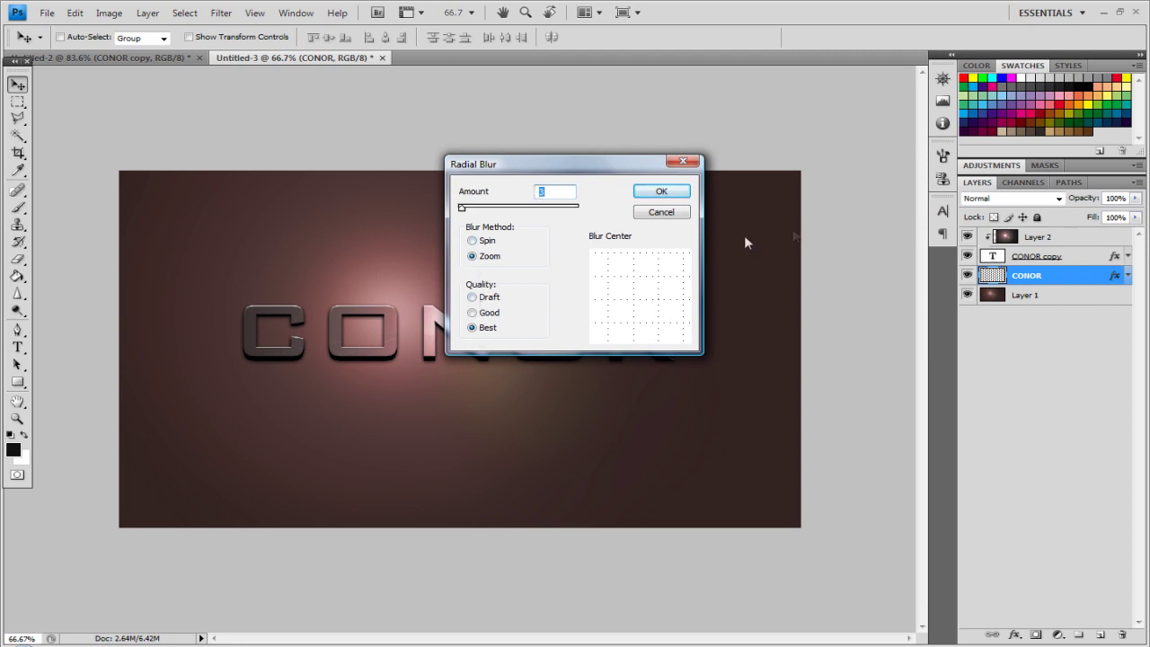
{"action": "left_click", "coordinate": [669, 192]}
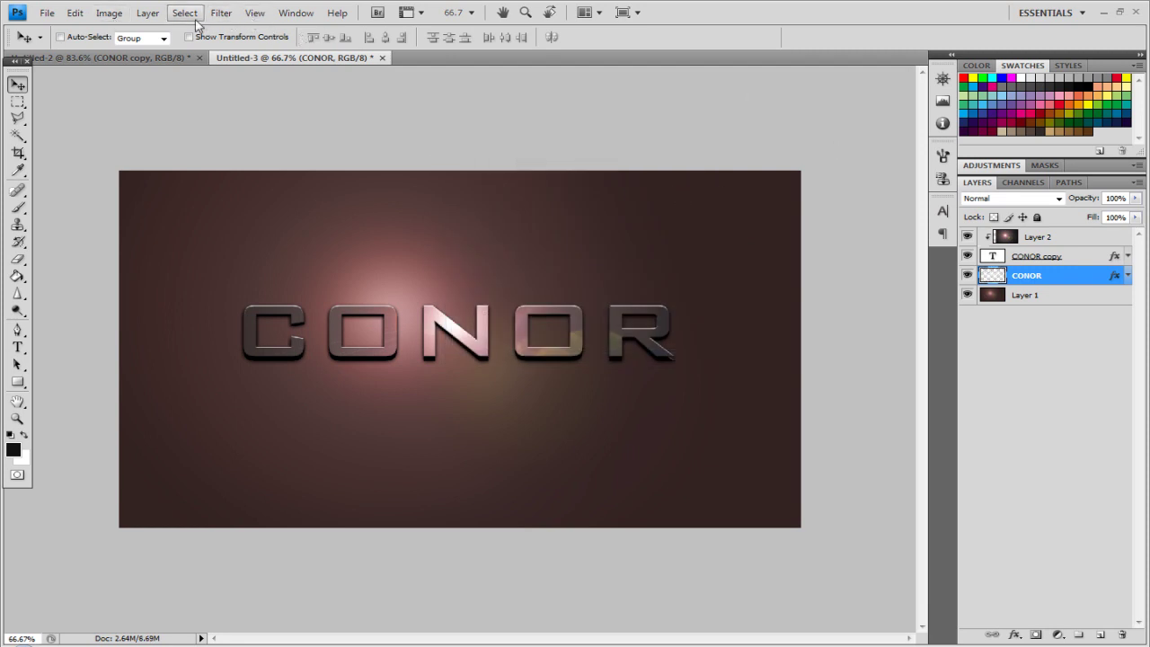
- Apply a Gaussian Blur of about 4.9 pixels to the CONOR layer
{"action": "left_click", "coordinate": [221, 12]}
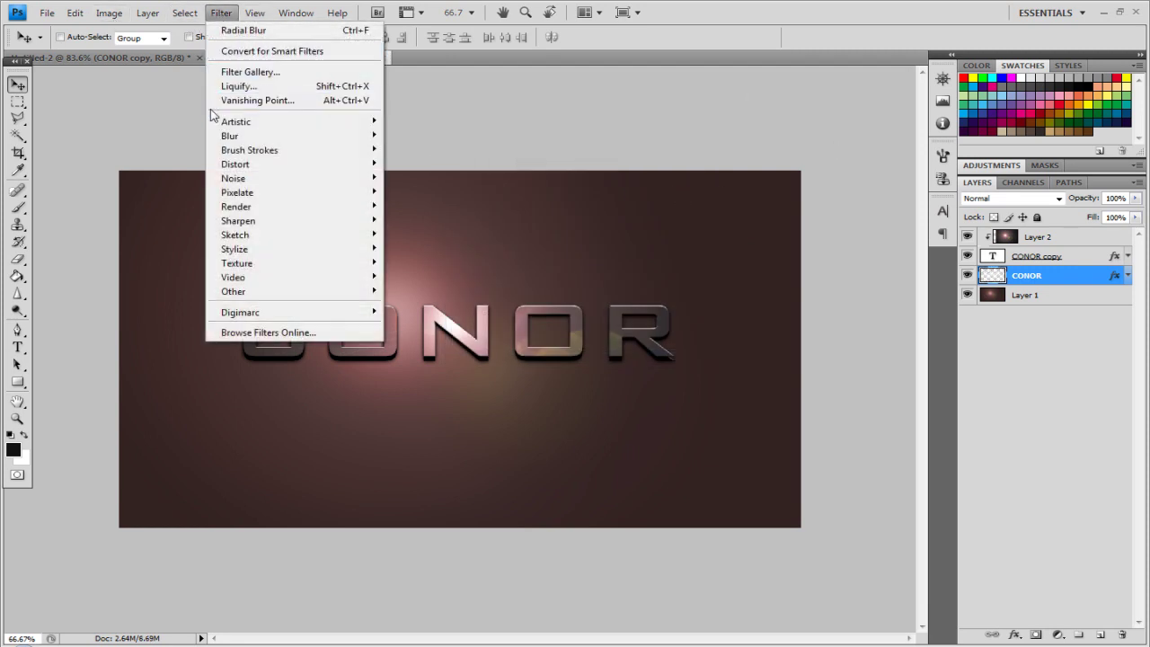
{"action": "mouse_move", "coordinate": [216, 136]}
{"action": "left_click", "coordinate": [427, 189]}
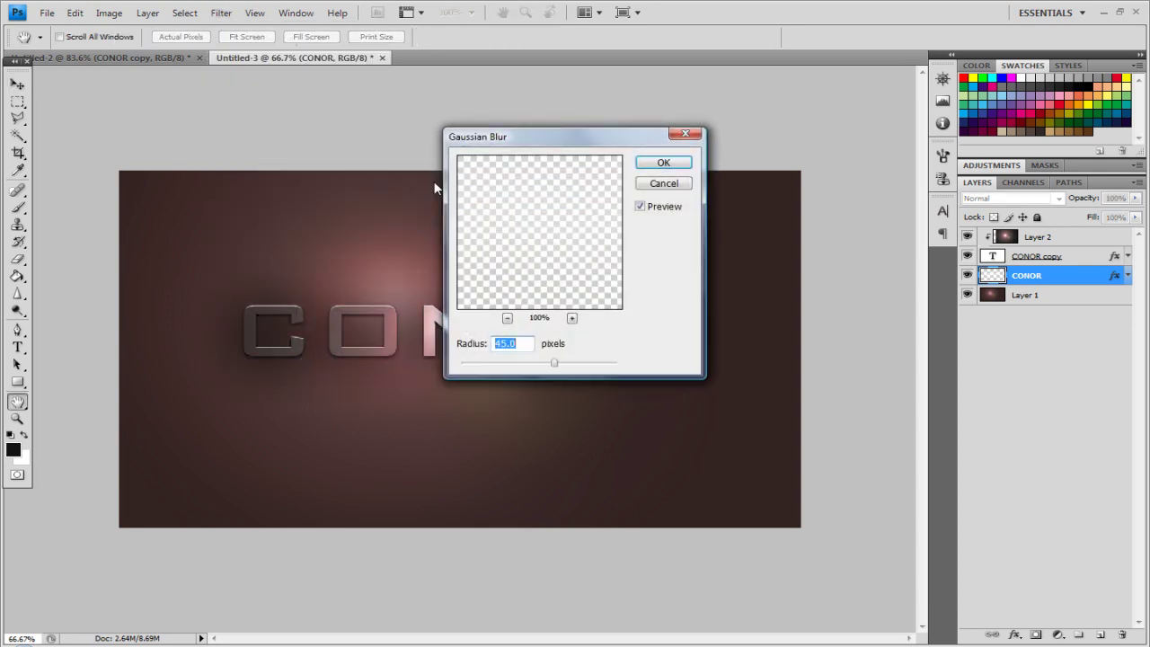
{"action": "left_click_drag", "start_coordinate": [479, 150], "coordinate": [710, 184]}
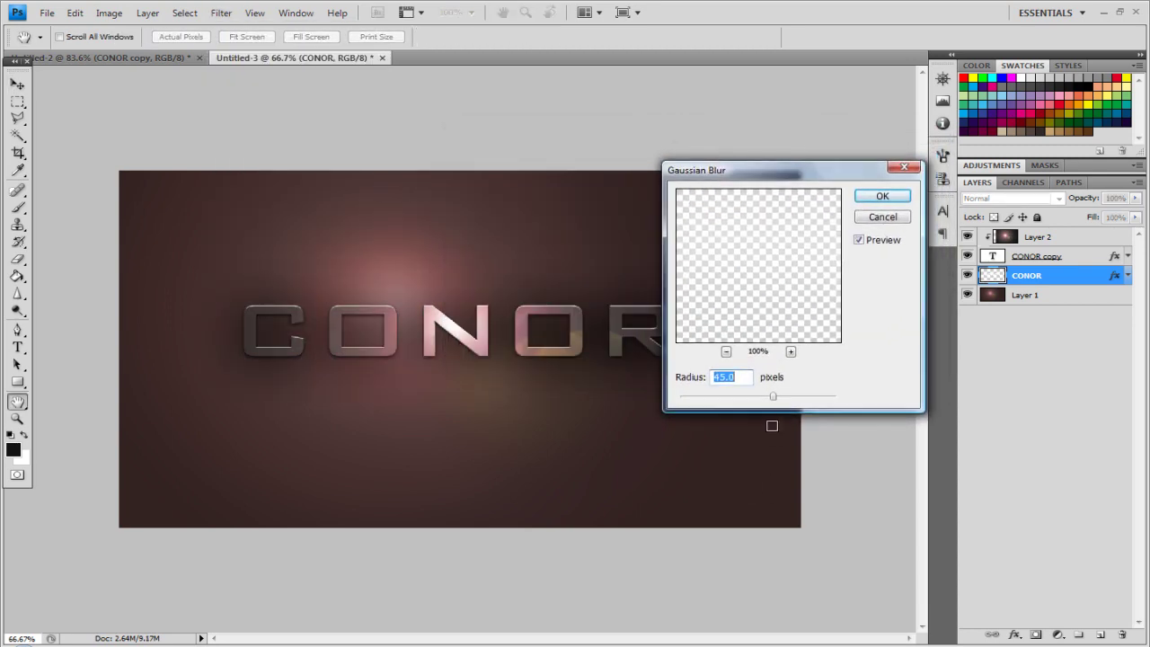
{"action": "left_click_drag", "start_coordinate": [773, 397], "coordinate": [726, 404]}
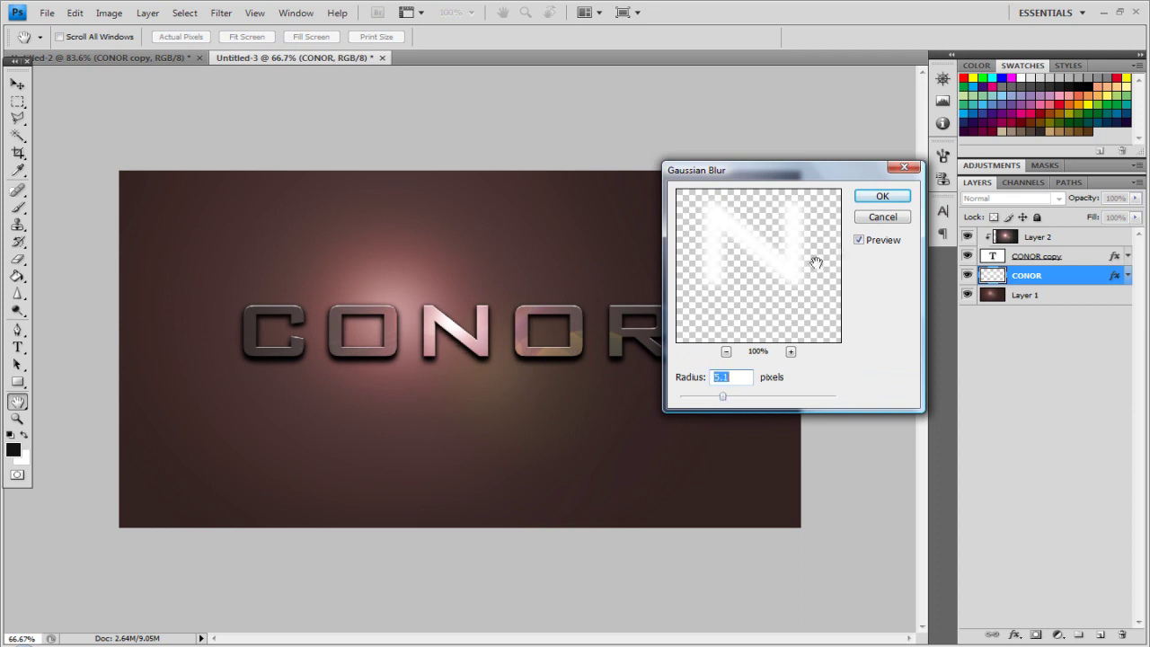
{"action": "left_click", "coordinate": [873, 196]}
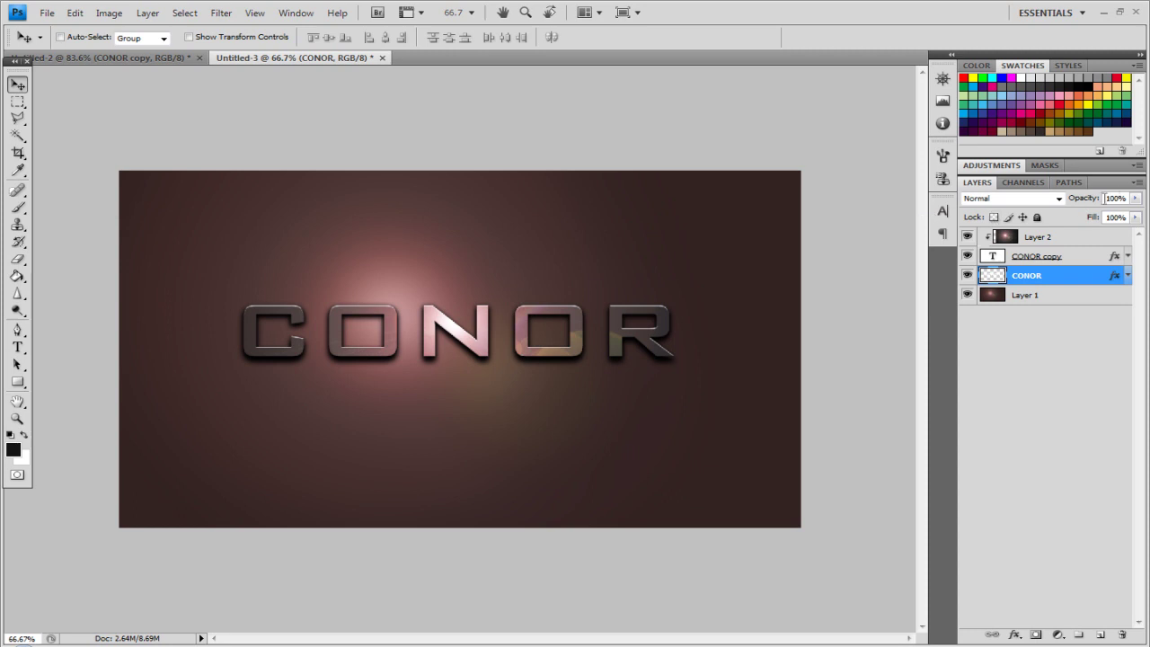
- Lower the blurred CONOR layer's opacity to 75% and duplicate it
{"action": "left_click", "coordinate": [1135, 197]}
{"action": "left_click_drag", "start_coordinate": [1127, 216], "coordinate": [1118, 218]}
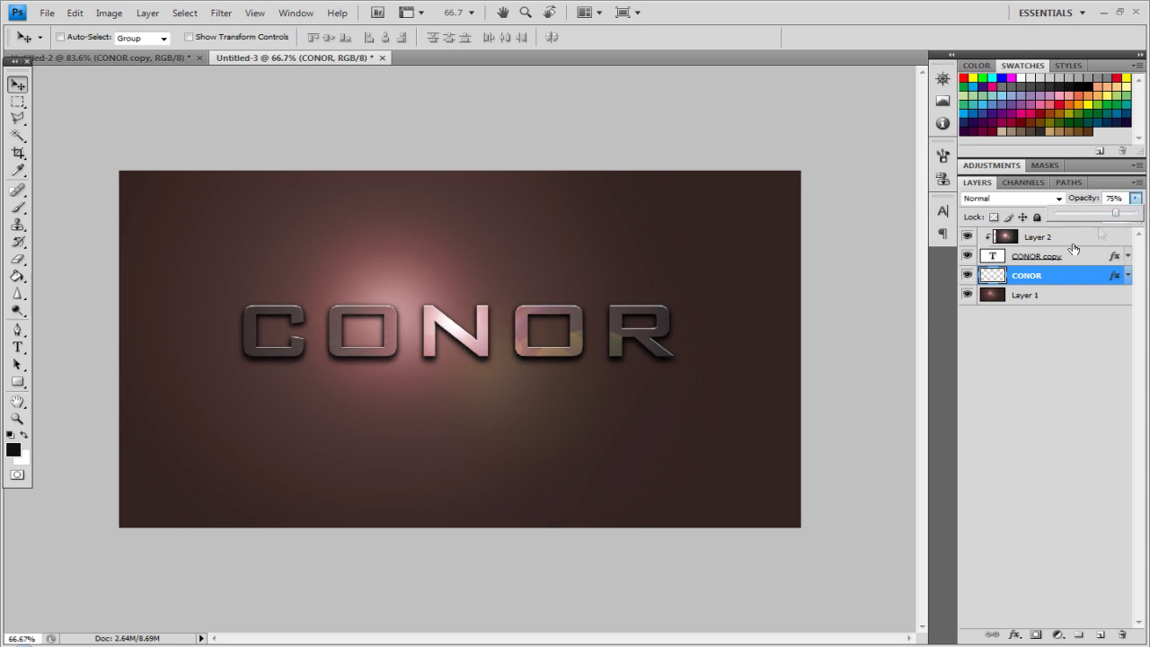
{"action": "left_click", "coordinate": [1085, 281]}
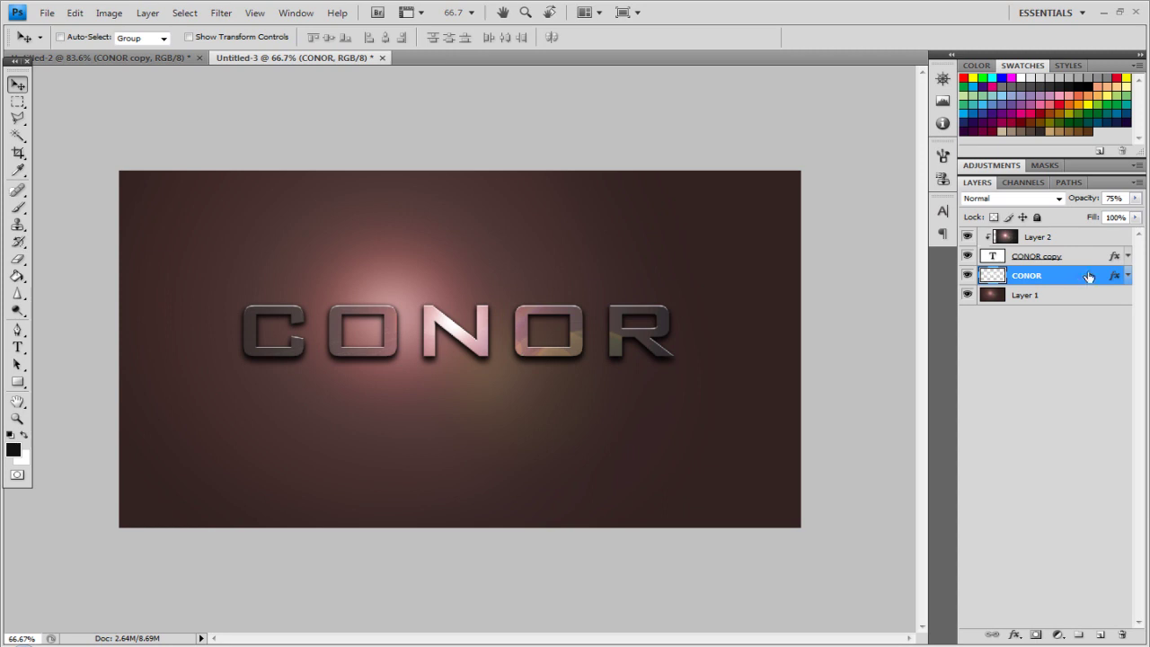
{"action": "key", "text": "ctrl+j"}
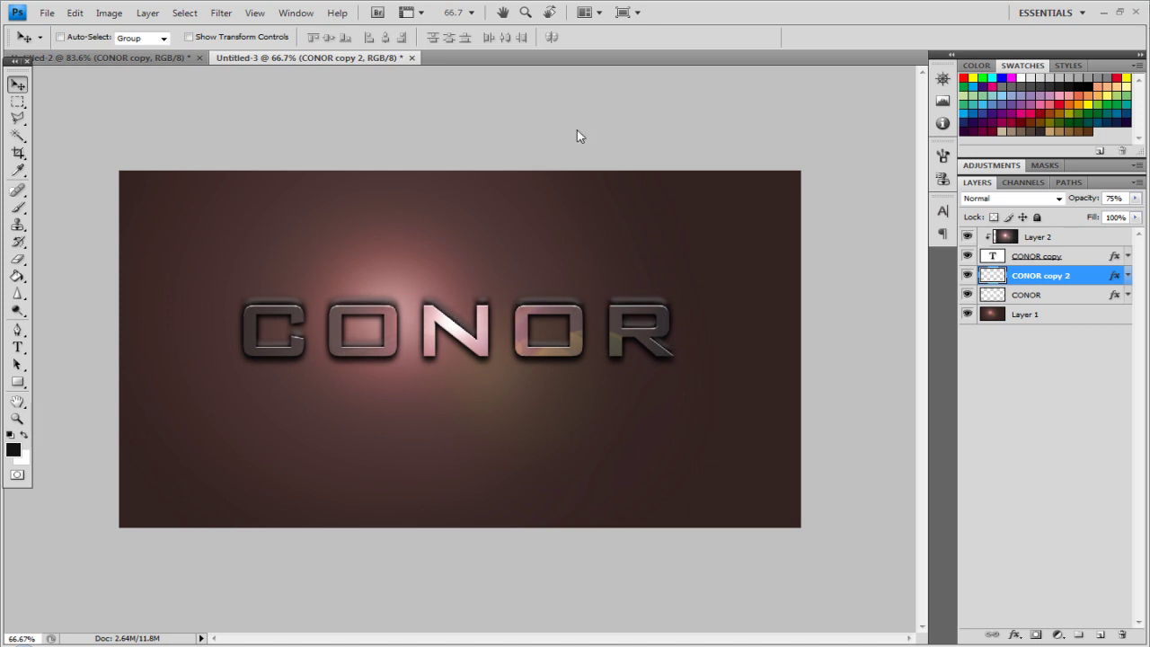
- Blur the CONOR copy 2 layer more heavily with a Gaussian Blur at a raised radius
{"action": "left_click", "coordinate": [221, 13]}
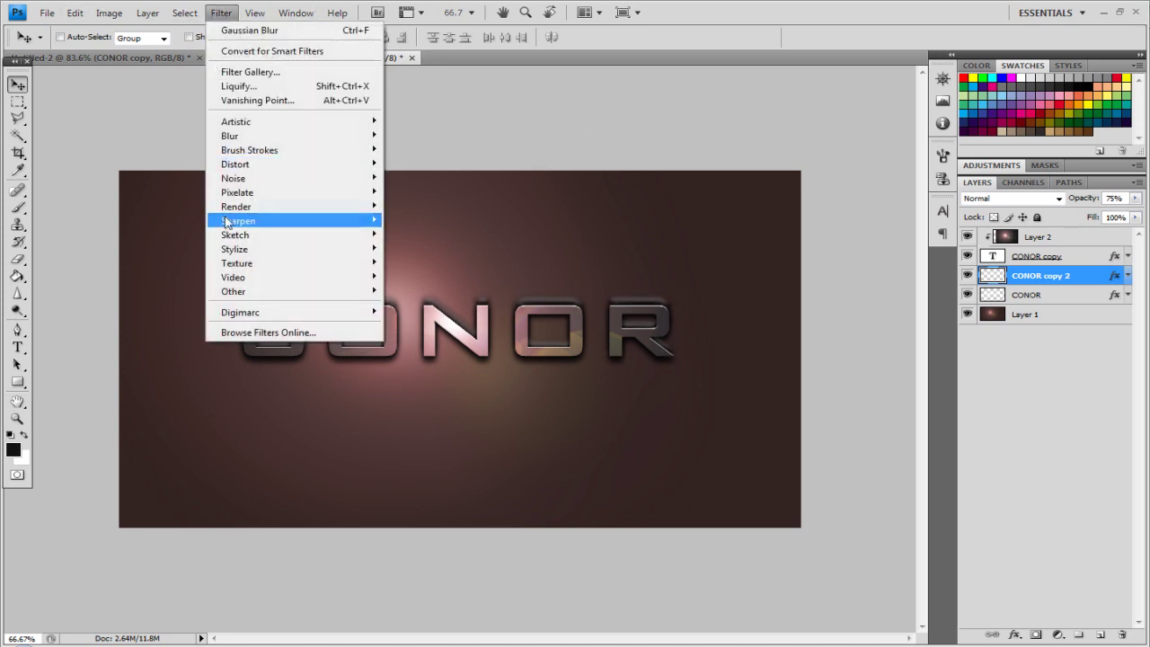
{"action": "mouse_move", "coordinate": [269, 135]}
{"action": "left_click", "coordinate": [417, 191]}
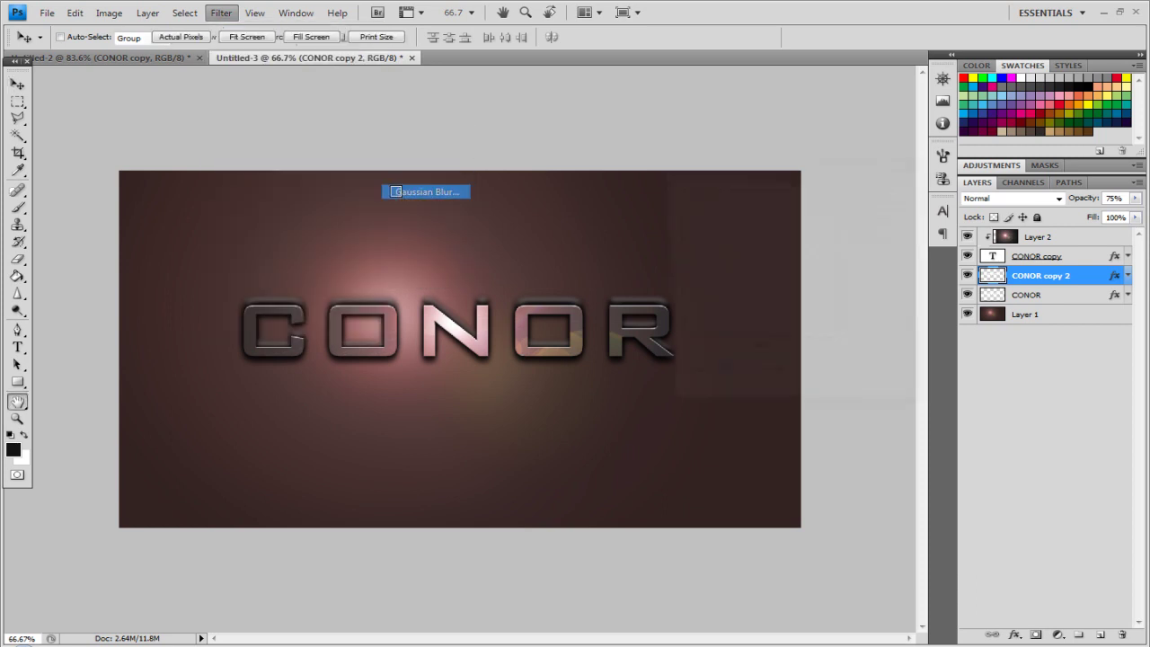
{"action": "left_click_drag", "start_coordinate": [722, 398], "coordinate": [755, 401]}
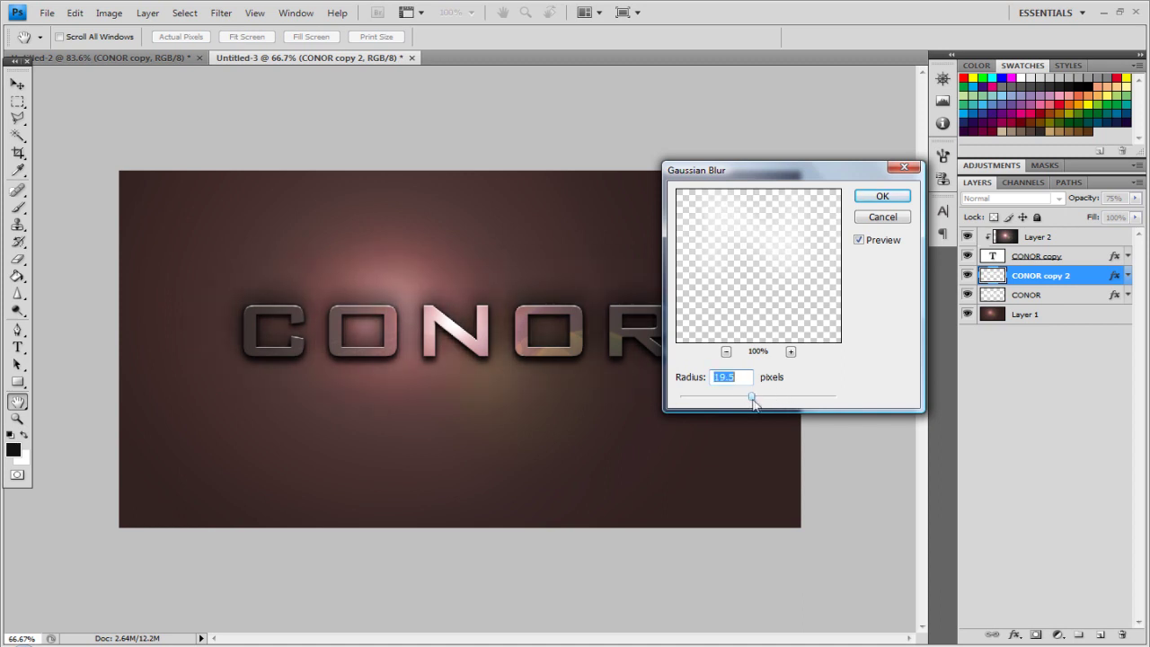
{"action": "left_click", "coordinate": [880, 197]}
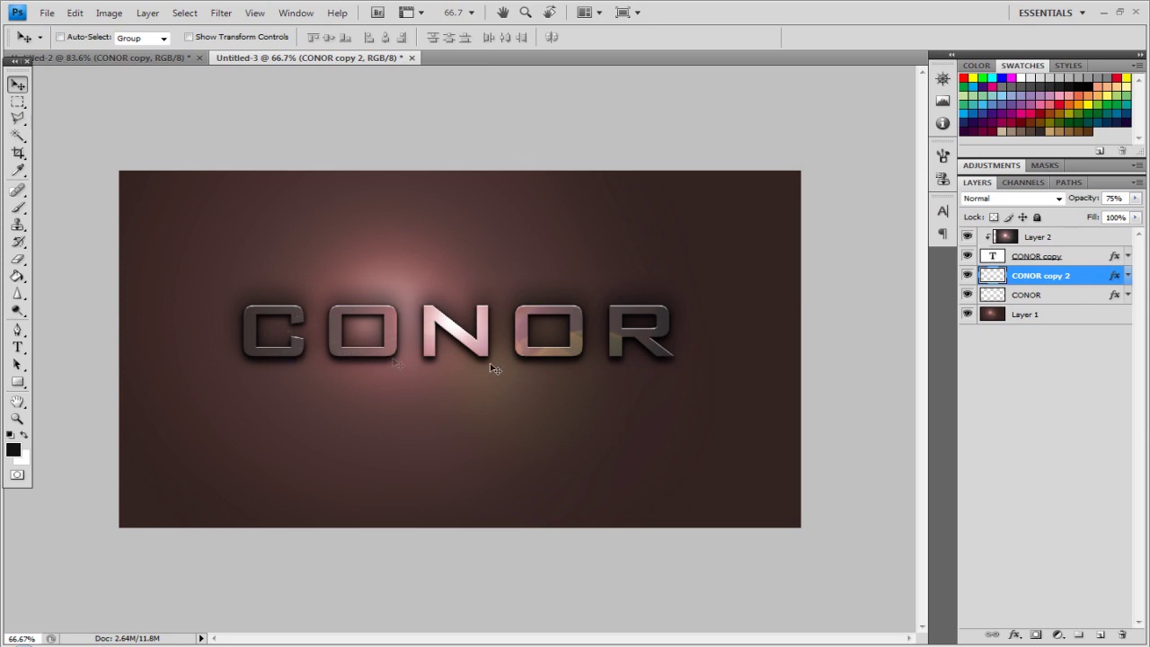
{"action": "left_click", "coordinate": [17, 102]}
{"action": "left_click", "coordinate": [17, 83]}
{"action": "left_click", "coordinate": [16, 106]}
{"action": "left_click", "coordinate": [18, 84]}
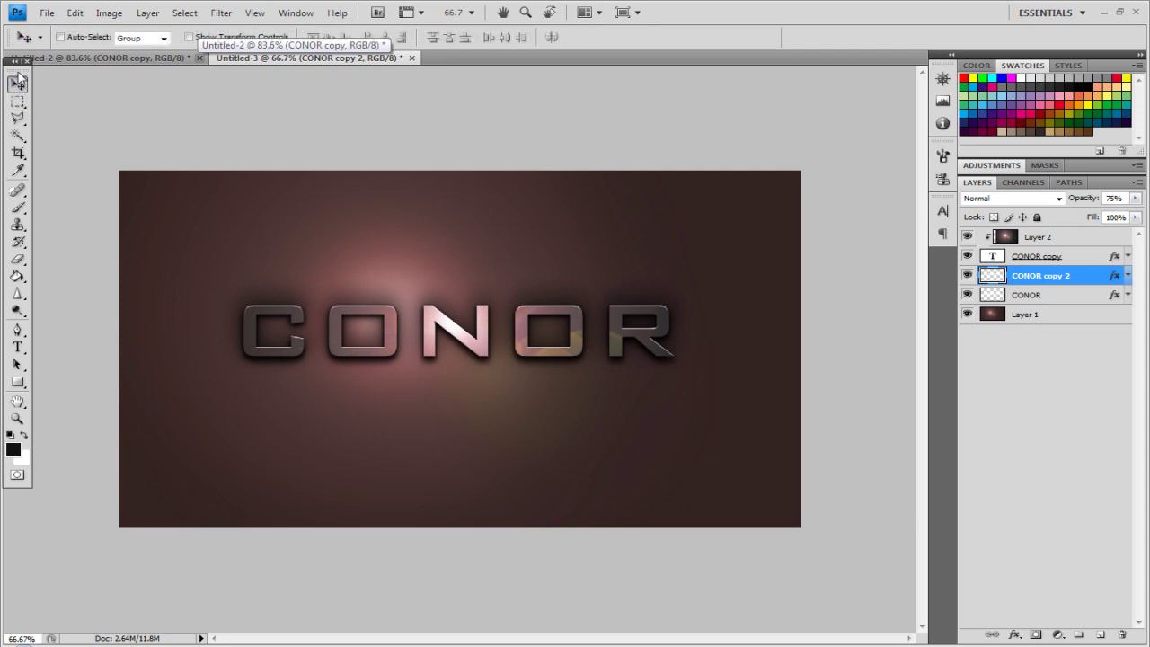